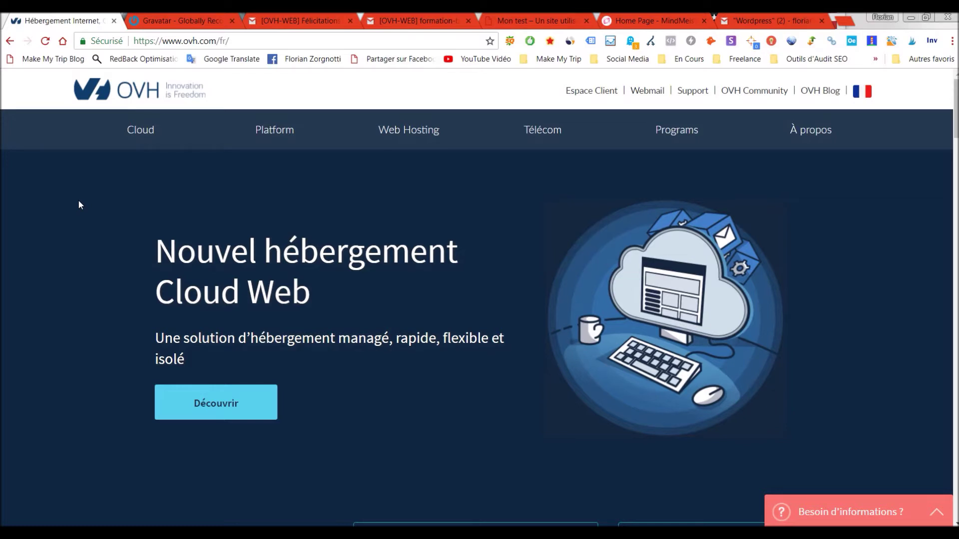
{"action": "left_click", "coordinate": [228, 40]}
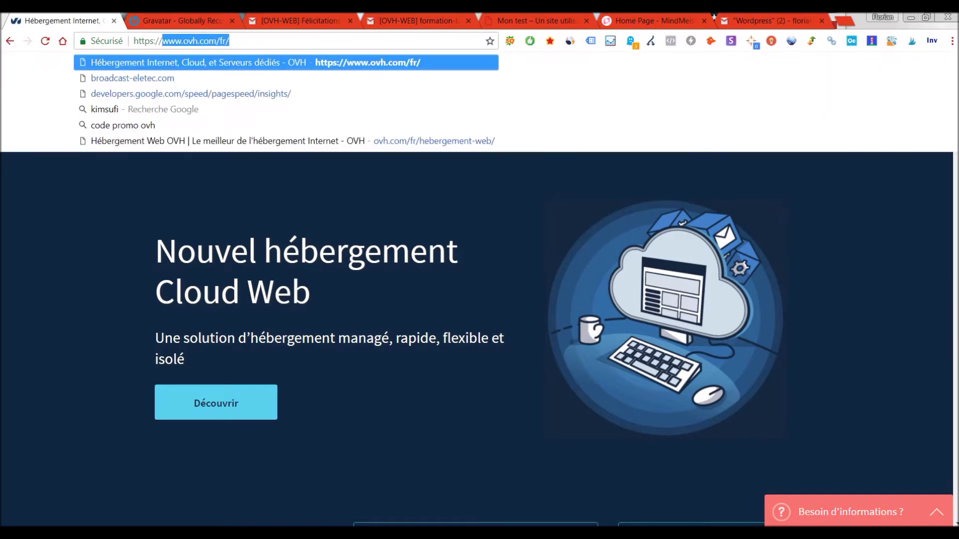
{"action": "left_click_drag", "start_coordinate": [162, 40], "coordinate": [134, 40]}
{"action": "left_click", "coordinate": [59, 215]}
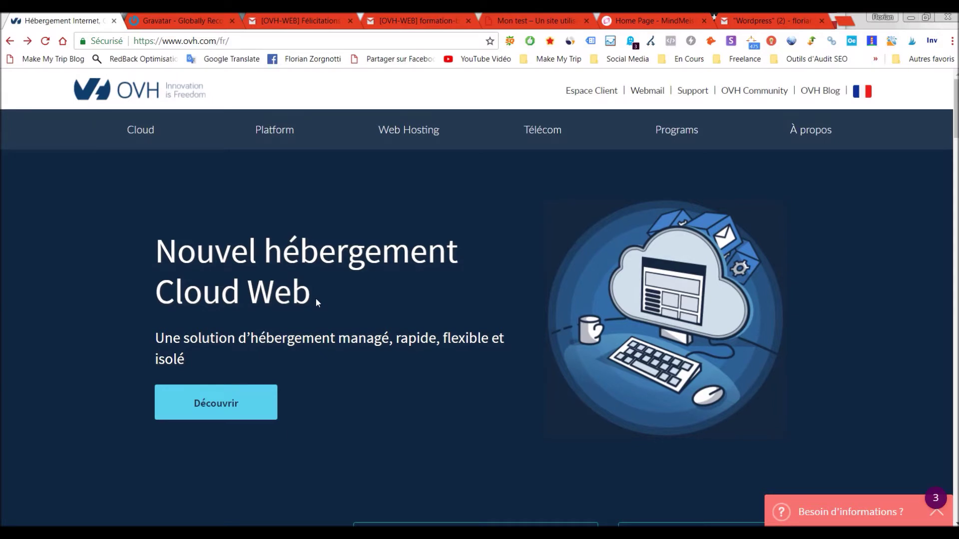
- Search for the availability of the domain name site-nouveau.fr from the domain ordering form
{"action": "scroll", "coordinate": [316, 298], "scroll_direction": "down", "scroll_amount": 4}
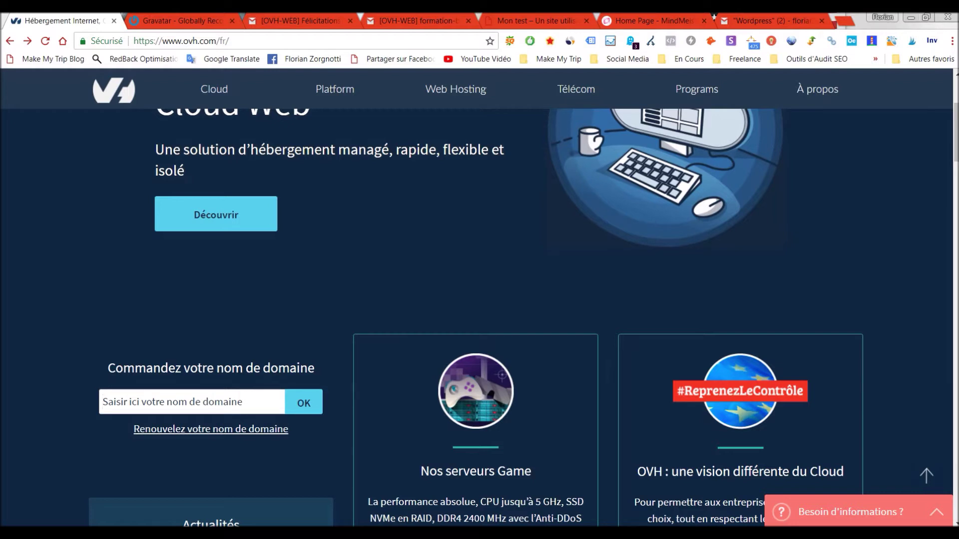
{"action": "left_click", "coordinate": [110, 402]}
{"action": "type", "text": "site"}
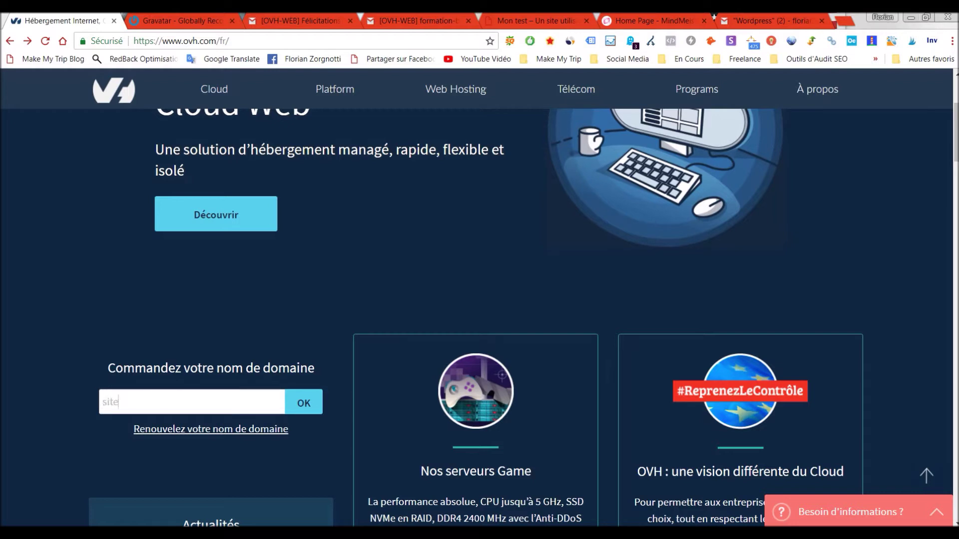
{"action": "type", "text": "ouveau"}
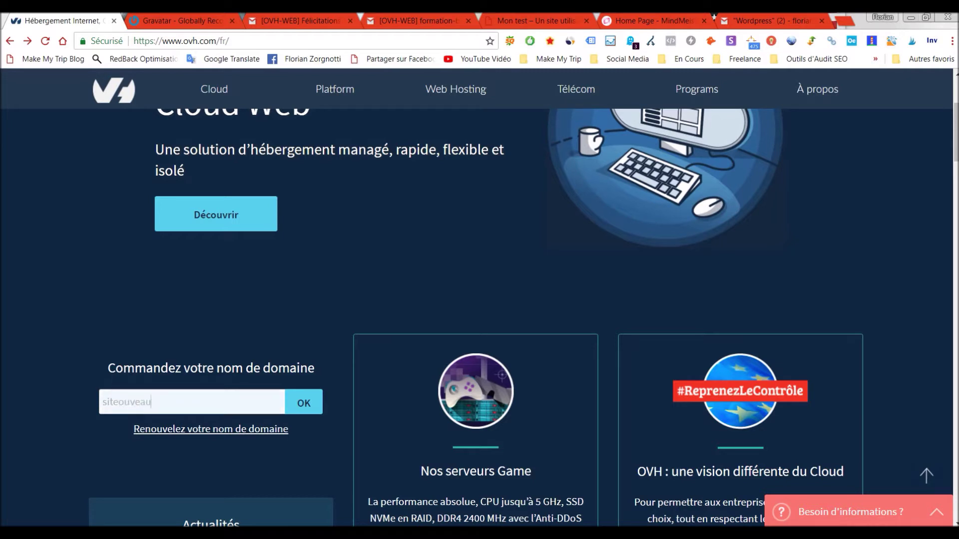
{"action": "key", "text": "BackSpace"}
{"action": "key", "text": "BackSpace"}
{"action": "key", "text": "BackSpace"}
{"action": "type", "text": "-nouveau.fr"}
{"action": "left_click", "coordinate": [294, 404]}
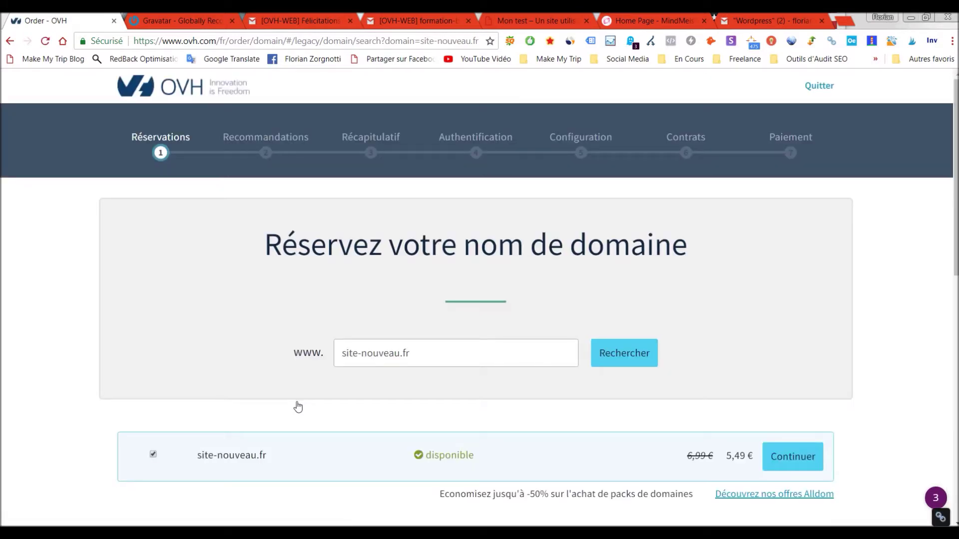
- Add site-nouveau.com to the domain reservation alongside site-nouveau.fr
{"action": "scroll", "coordinate": [298, 407], "scroll_direction": "down", "scroll_amount": 6}
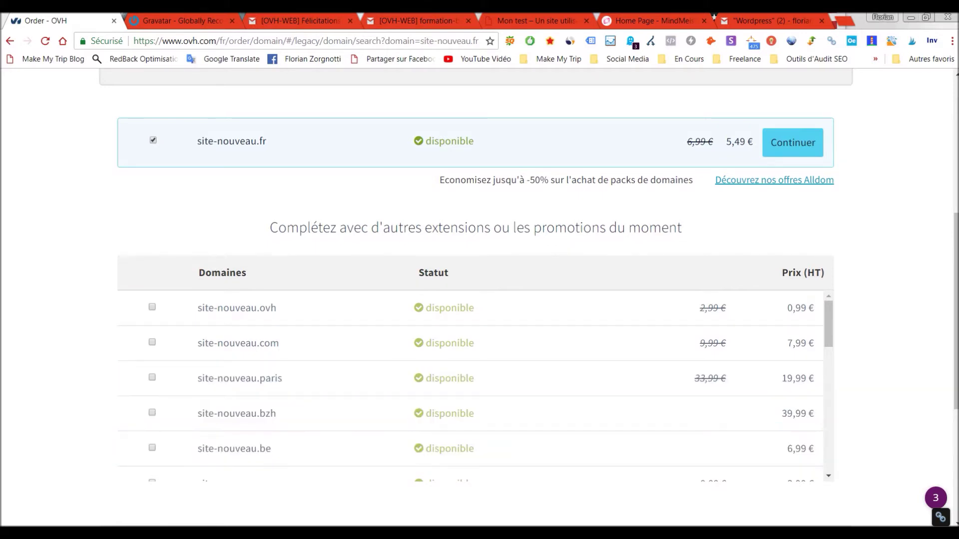
{"action": "scroll", "coordinate": [902, 412], "scroll_direction": "up", "scroll_amount": 1}
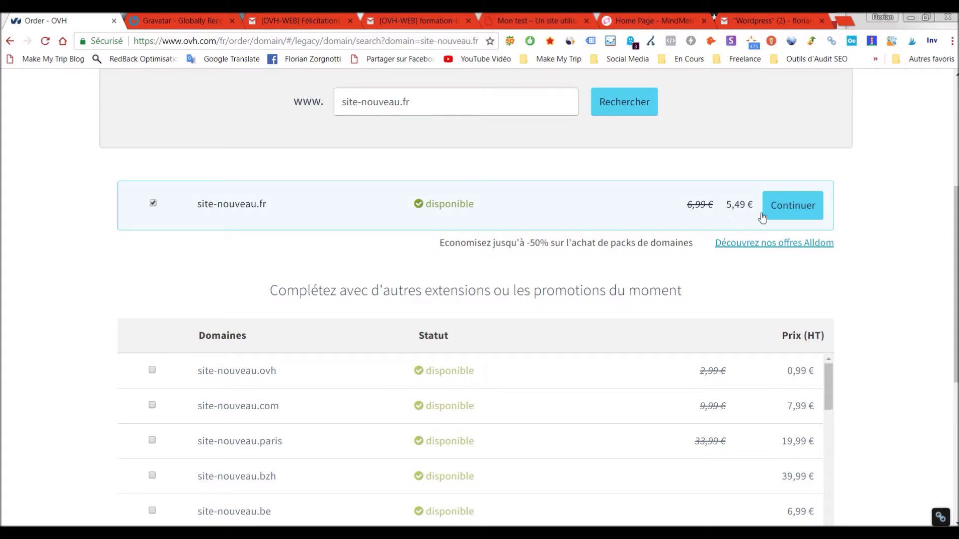
{"action": "scroll", "coordinate": [760, 216], "scroll_direction": "up", "scroll_amount": 2}
{"action": "scroll", "coordinate": [760, 215], "scroll_direction": "up", "scroll_amount": 1}
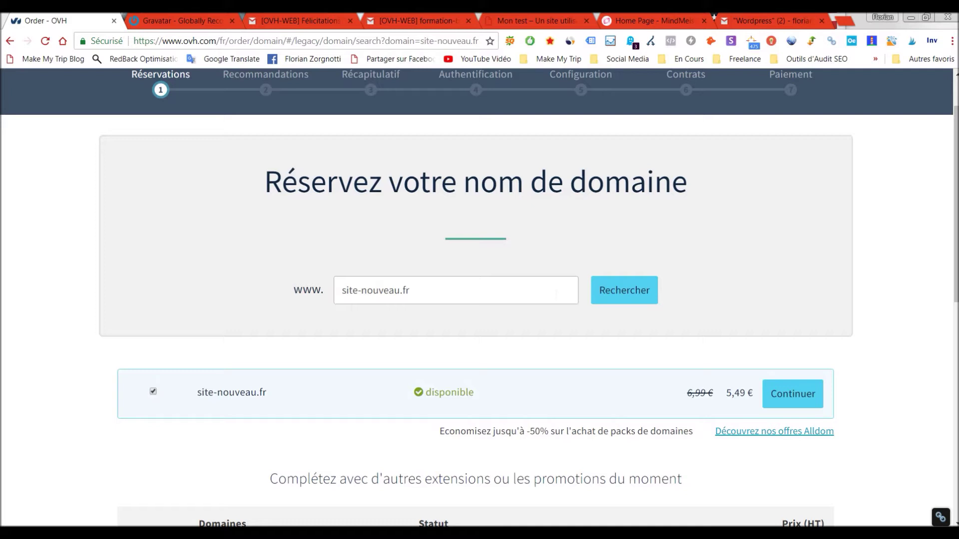
{"action": "scroll", "coordinate": [556, 292], "scroll_direction": "down", "scroll_amount": 4}
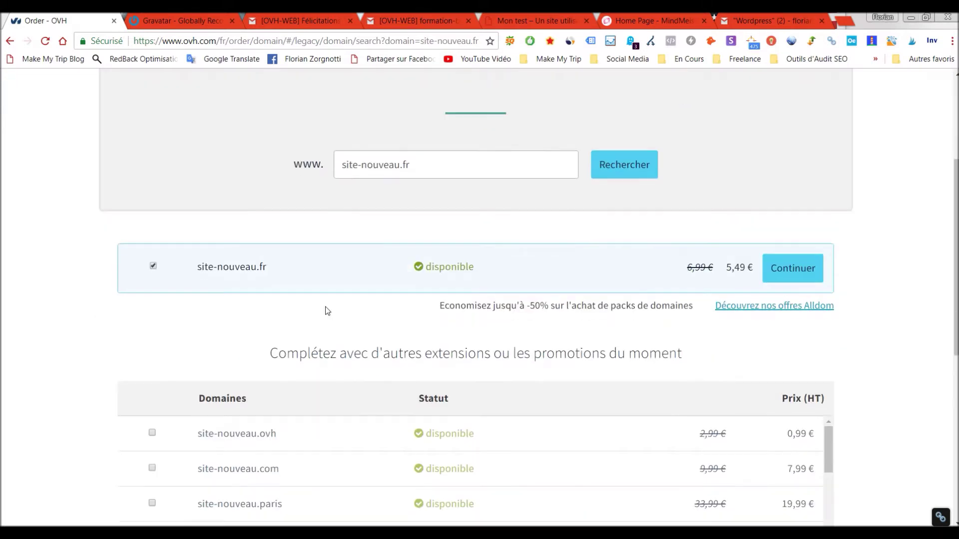
{"action": "left_click", "coordinate": [152, 405]}
- Proceed with the selected domains, keeping the included Gold service level without any DNS or security add-ons
{"action": "scroll", "coordinate": [109, 325], "scroll_direction": "down", "scroll_amount": 1}
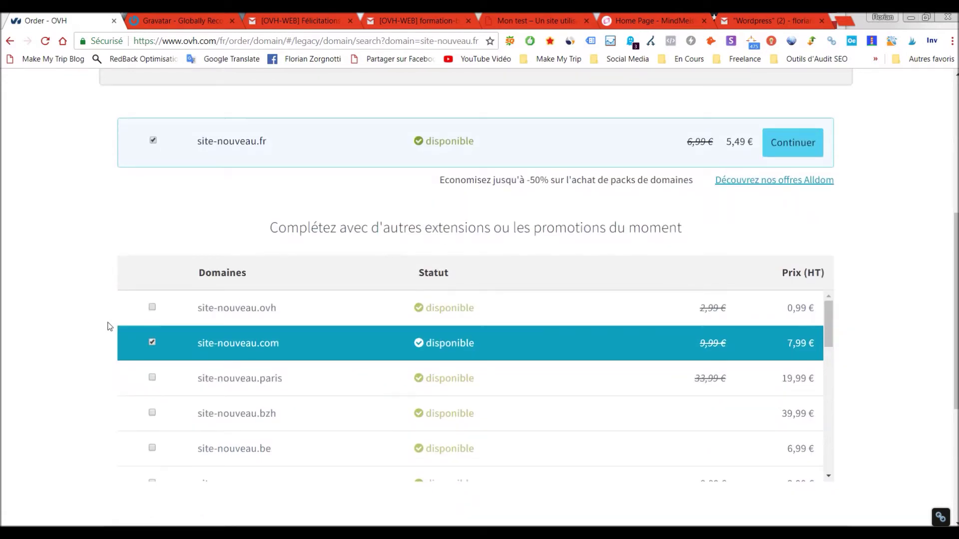
{"action": "scroll", "coordinate": [139, 339], "scroll_direction": "down", "scroll_amount": 6}
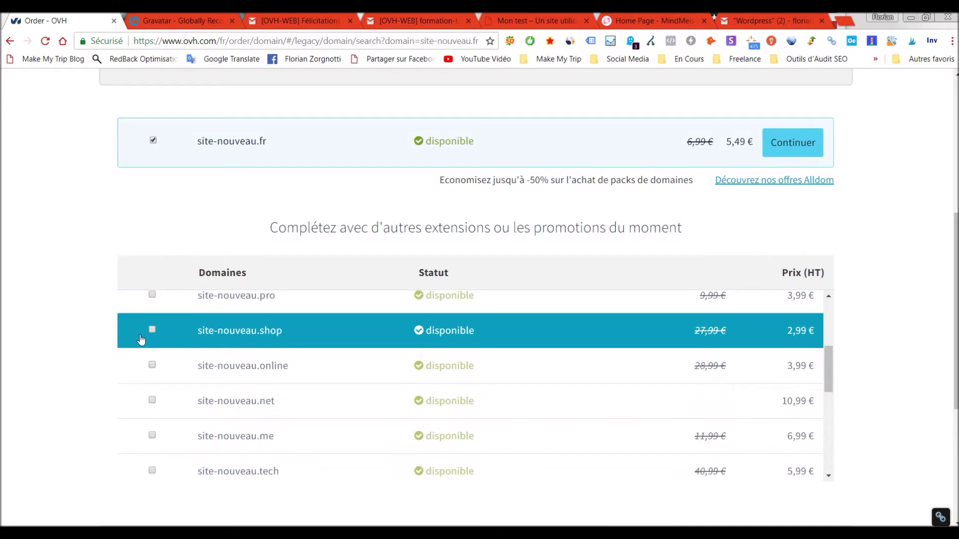
{"action": "scroll", "coordinate": [69, 344], "scroll_direction": "up", "scroll_amount": 3}
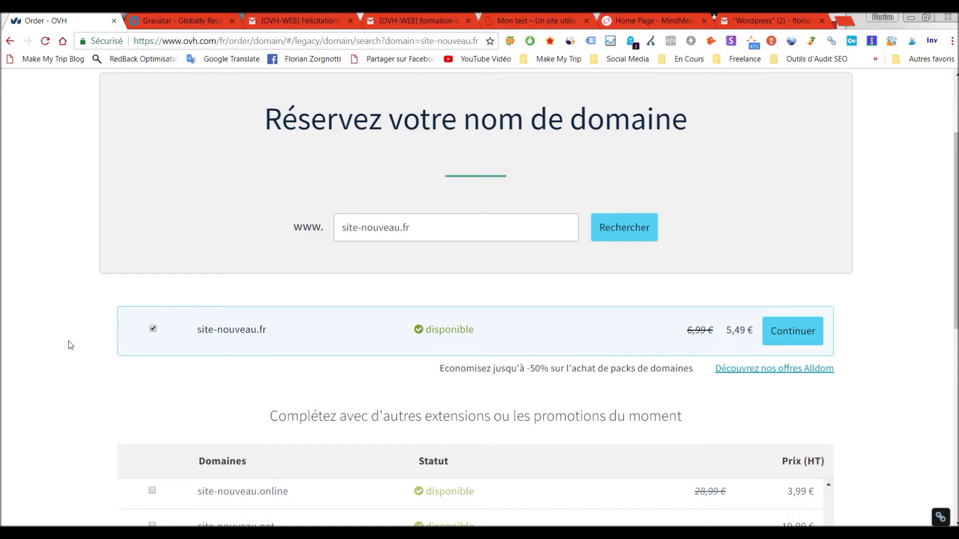
{"action": "scroll", "coordinate": [68, 341], "scroll_direction": "up", "scroll_amount": 3}
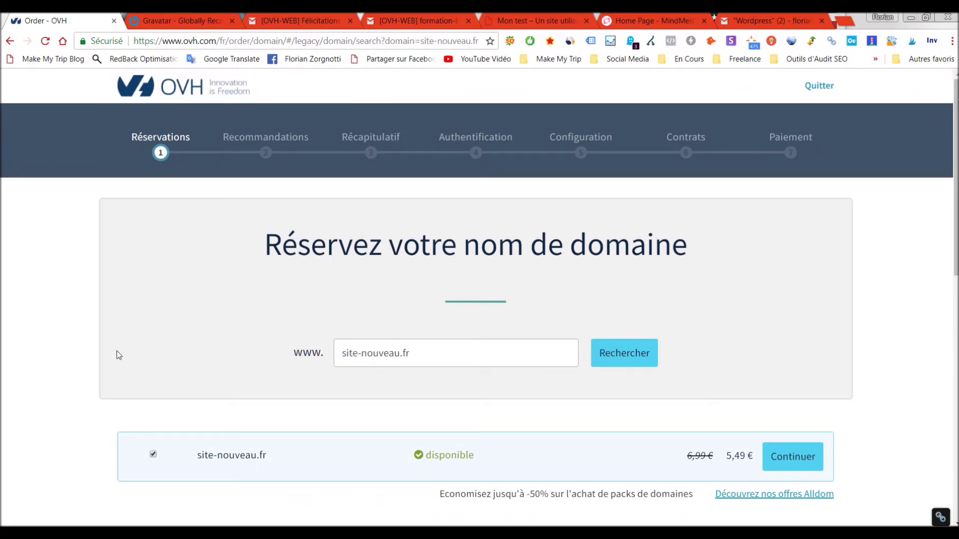
{"action": "scroll", "coordinate": [136, 375], "scroll_direction": "down", "scroll_amount": 2}
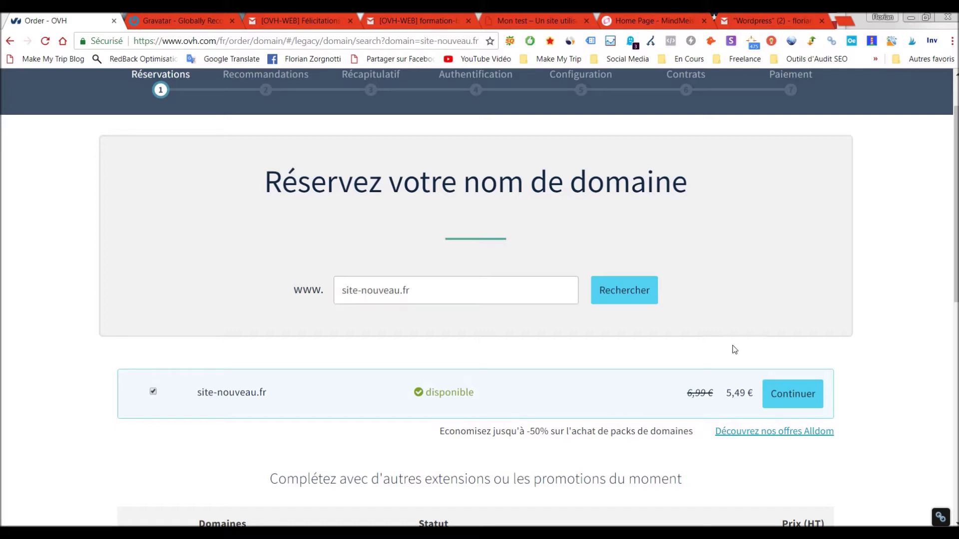
{"action": "left_click", "coordinate": [793, 399]}
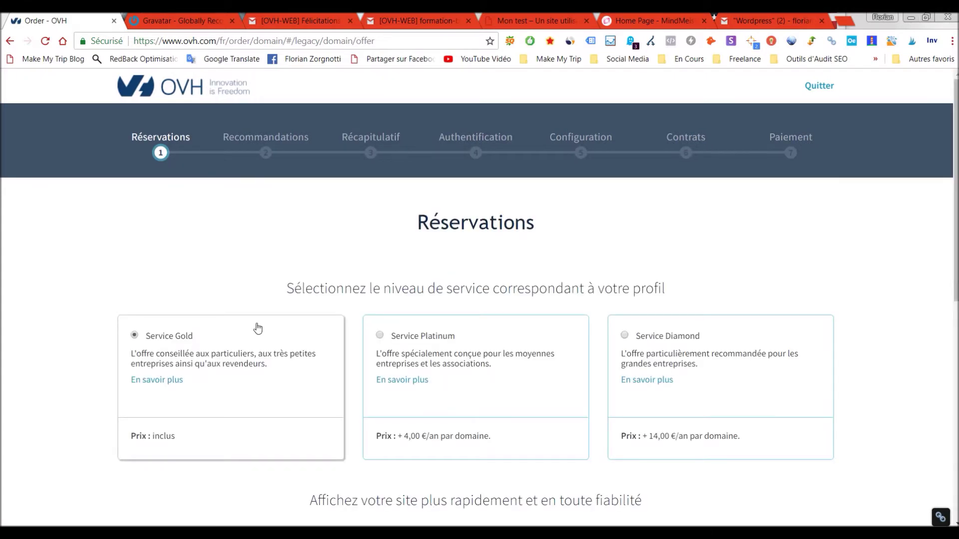
{"action": "scroll", "coordinate": [499, 360], "scroll_direction": "down", "scroll_amount": 8}
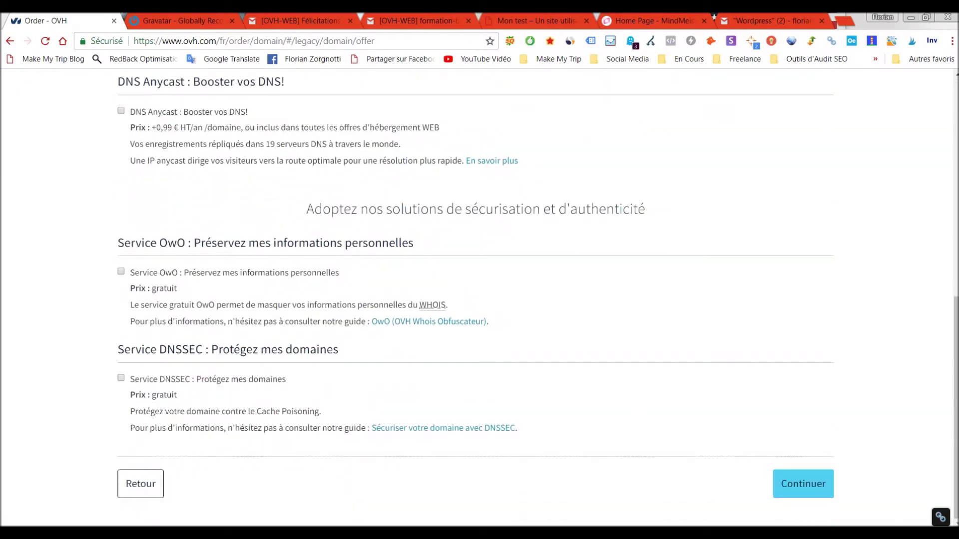
{"action": "left_click", "coordinate": [794, 478]}
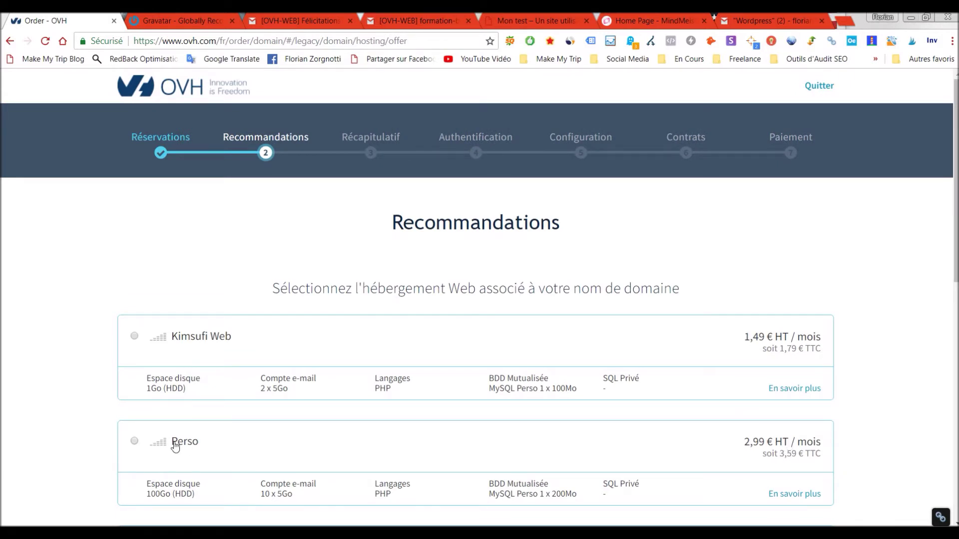
- Choose the Perso web hosting plan with the Wordpress pre-installed module and continue the order
{"action": "left_click", "coordinate": [135, 441]}
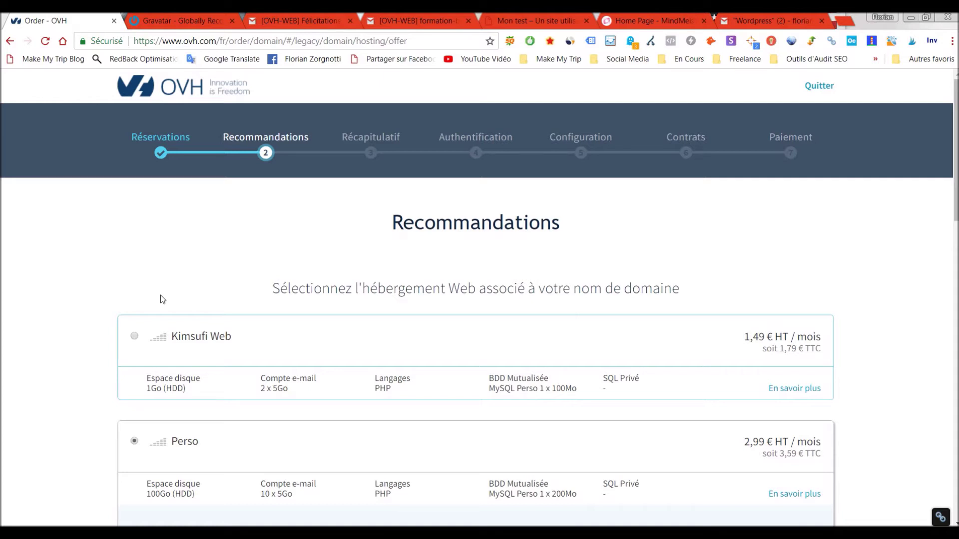
{"action": "scroll", "coordinate": [139, 284], "scroll_direction": "down", "scroll_amount": 6}
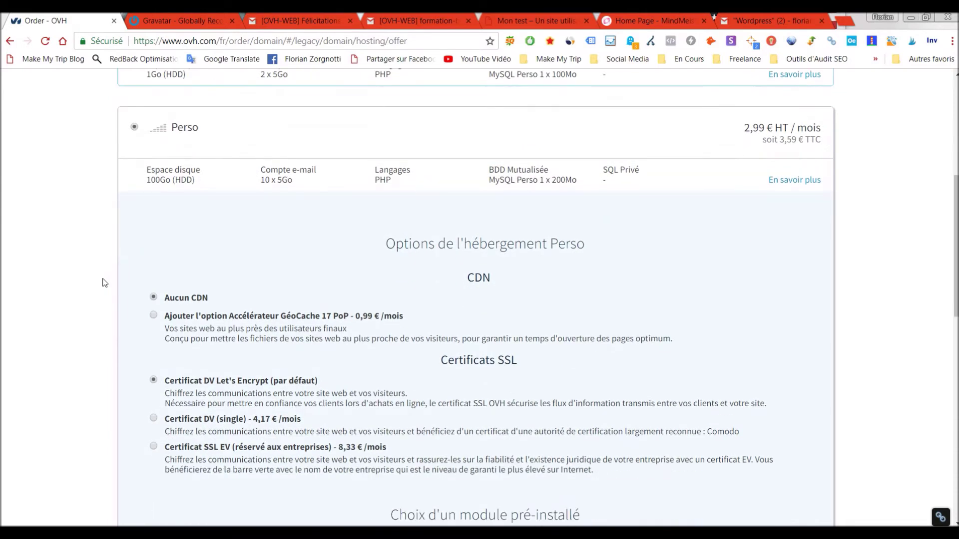
{"action": "scroll", "coordinate": [105, 283], "scroll_direction": "down", "scroll_amount": 9}
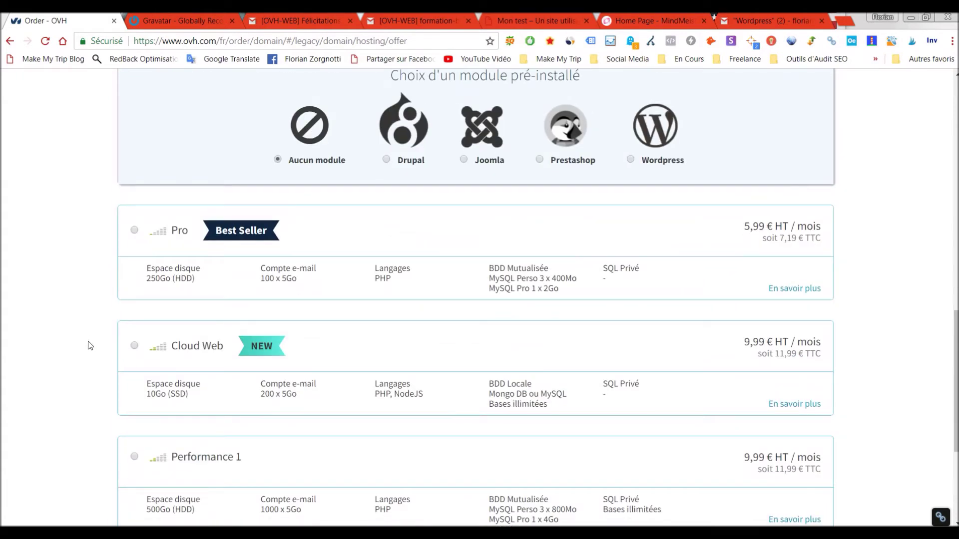
{"action": "scroll", "coordinate": [90, 345], "scroll_direction": "up", "scroll_amount": 1}
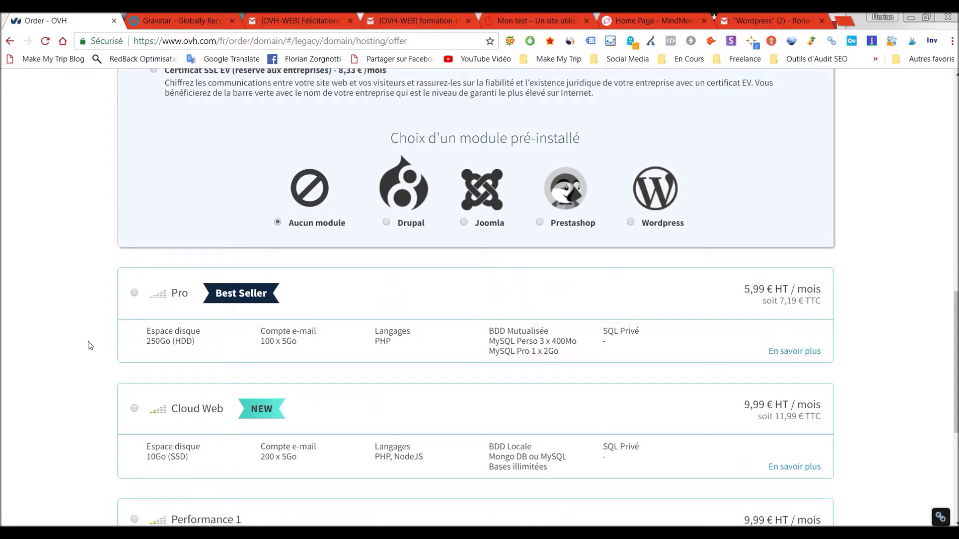
{"action": "scroll", "coordinate": [90, 345], "scroll_direction": "up", "scroll_amount": 4}
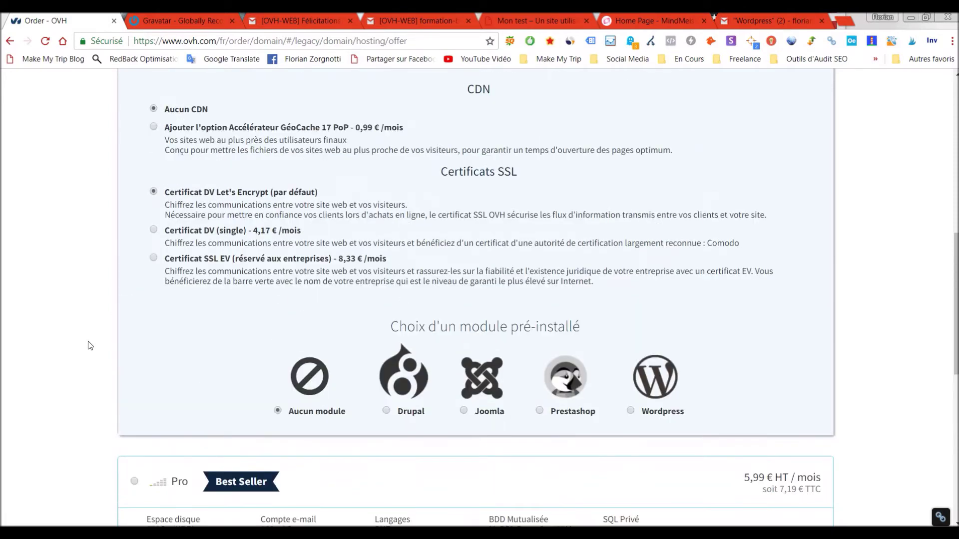
{"action": "scroll", "coordinate": [90, 346], "scroll_direction": "up", "scroll_amount": 2}
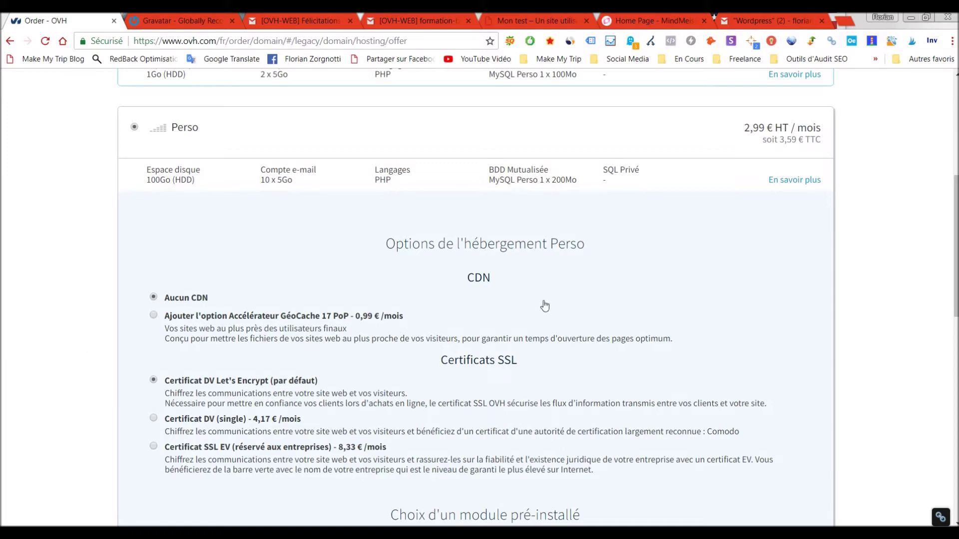
{"action": "scroll", "coordinate": [307, 298], "scroll_direction": "down", "scroll_amount": 4}
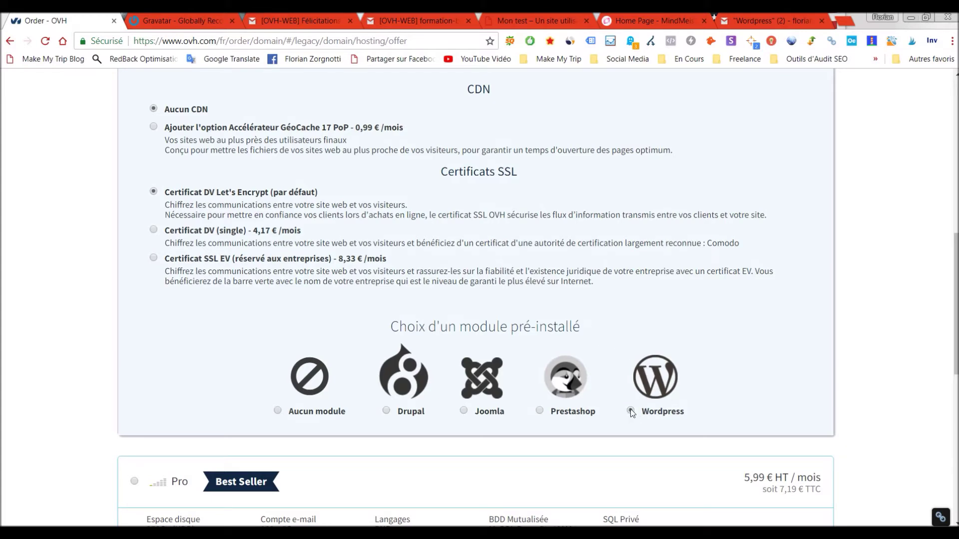
{"action": "scroll", "coordinate": [772, 360], "scroll_direction": "down", "scroll_amount": 10}
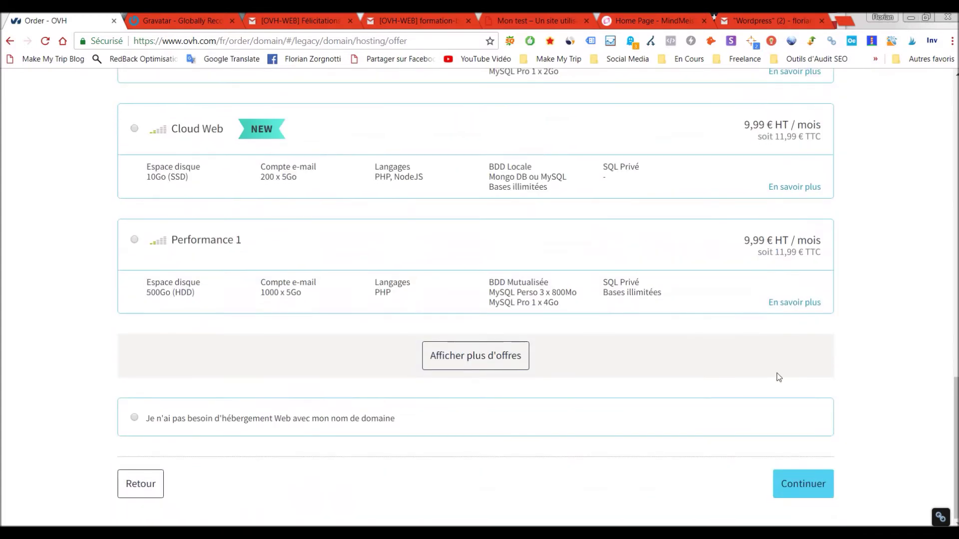
{"action": "left_click", "coordinate": [793, 483]}
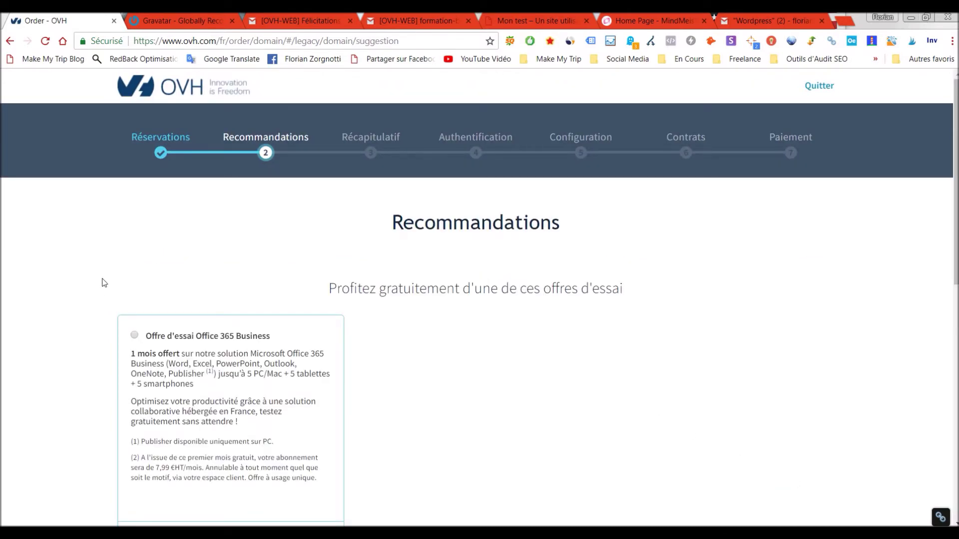
- Continue to the order summary without taking any trial offer or suggested additional solution
{"action": "scroll", "coordinate": [102, 284], "scroll_direction": "down", "scroll_amount": 5}
{"action": "scroll", "coordinate": [101, 290], "scroll_direction": "down", "scroll_amount": 5}
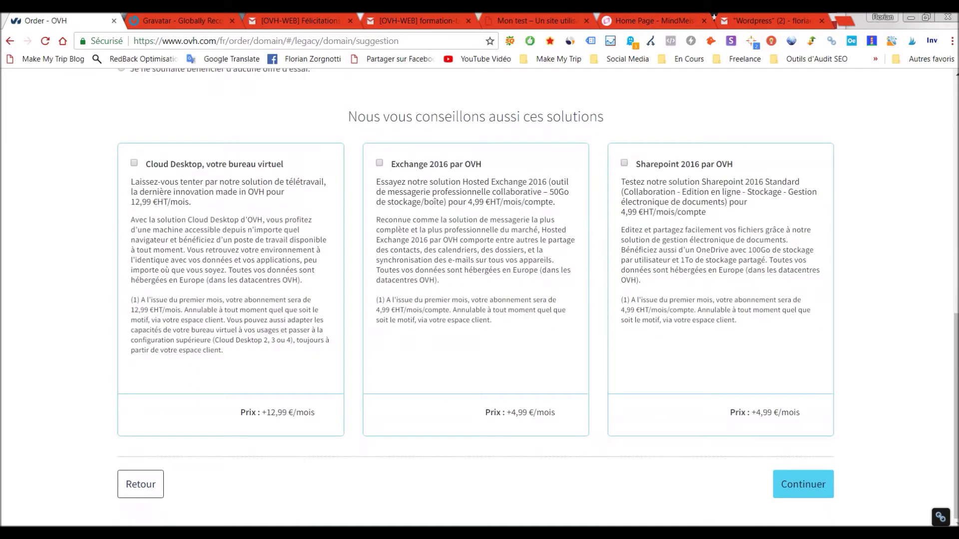
{"action": "left_click", "coordinate": [798, 484]}
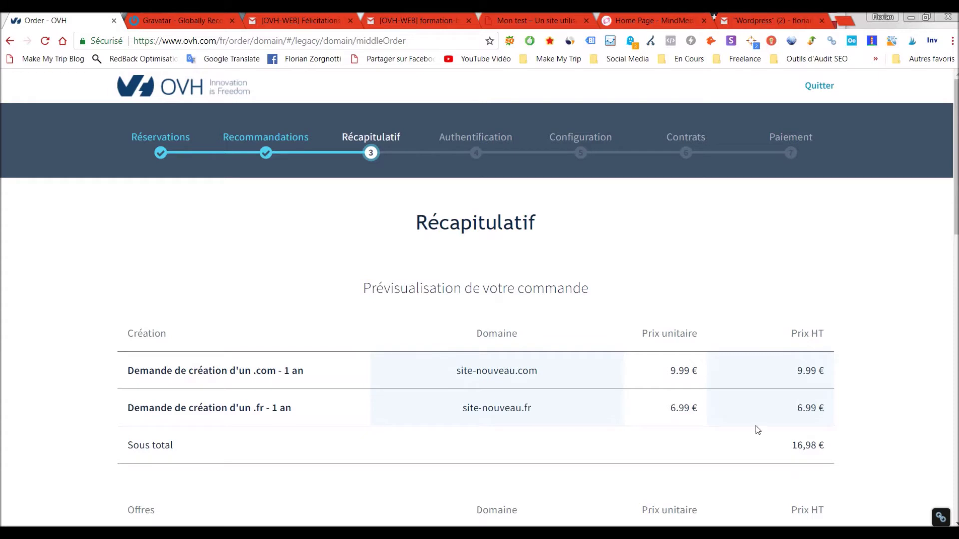
- Review the order summary down to the total and proceed to the customer identification stage
{"action": "scroll", "coordinate": [706, 387], "scroll_direction": "down", "scroll_amount": 3}
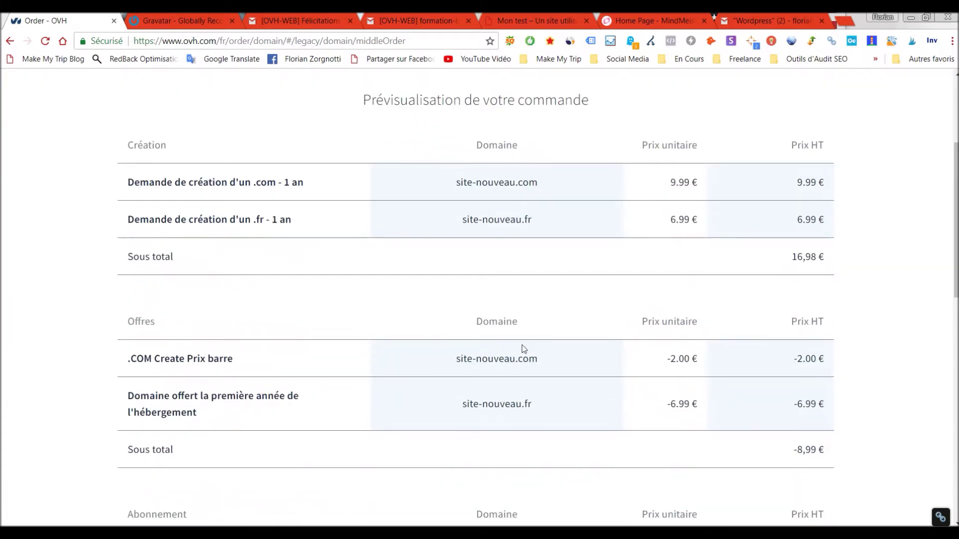
{"action": "scroll", "coordinate": [525, 350], "scroll_direction": "down", "scroll_amount": 2}
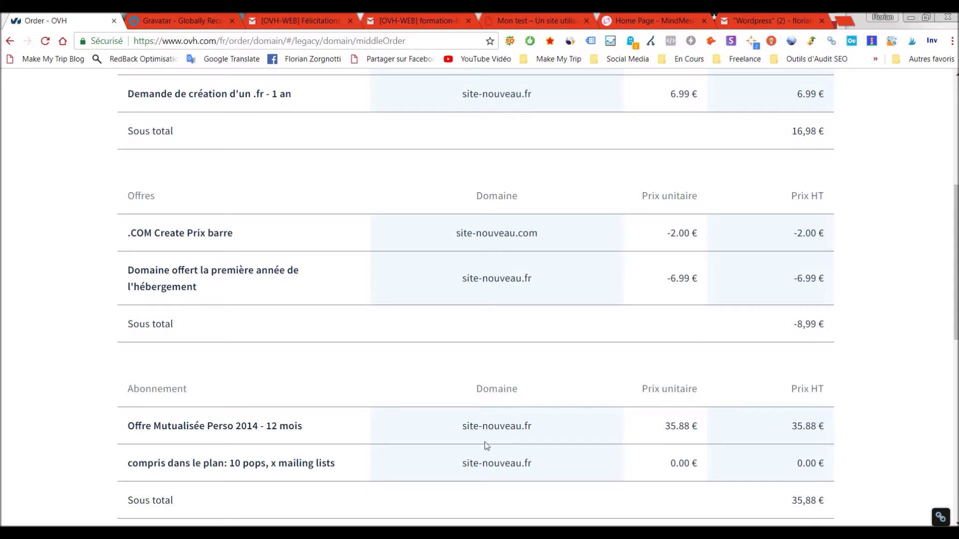
{"action": "scroll", "coordinate": [487, 446], "scroll_direction": "down", "scroll_amount": 8}
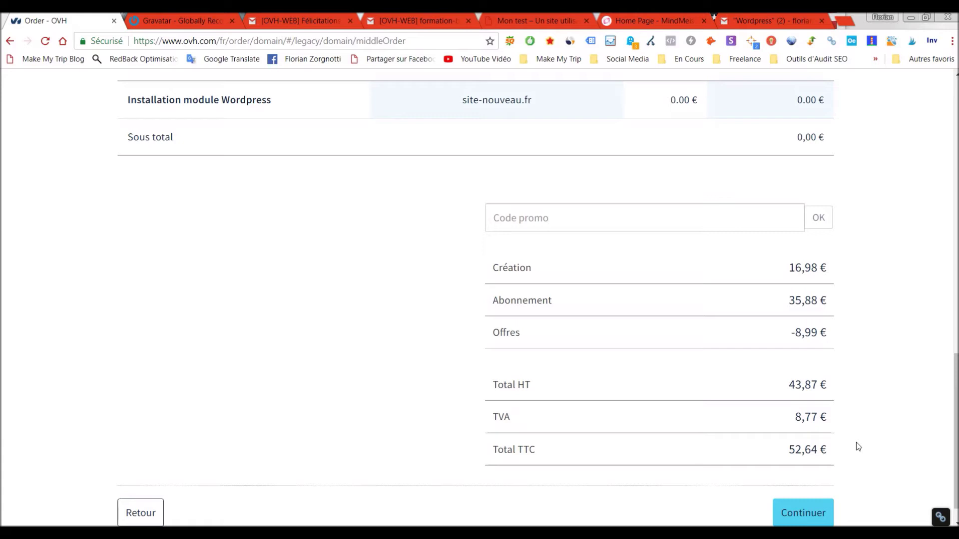
{"action": "scroll", "coordinate": [855, 444], "scroll_direction": "down", "scroll_amount": 1}
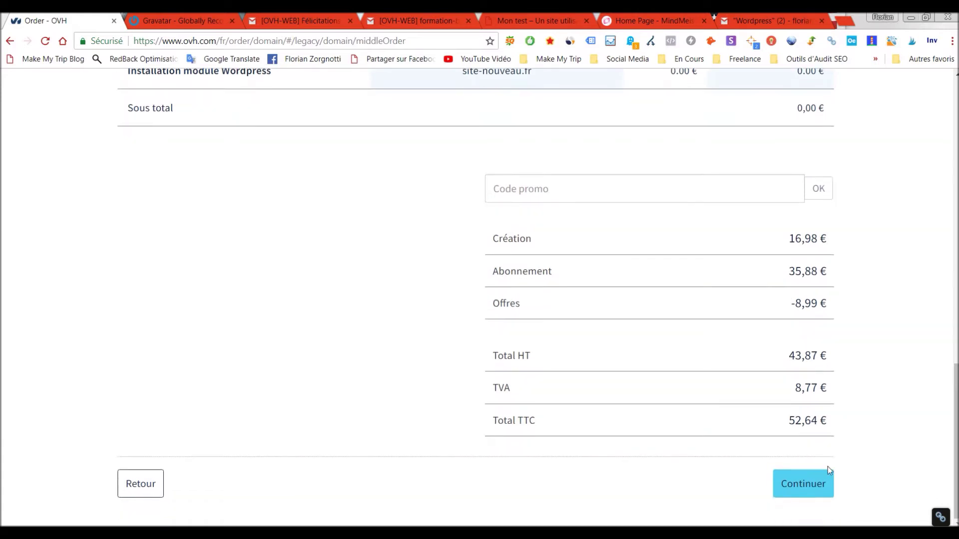
{"action": "left_click", "coordinate": [812, 483]}
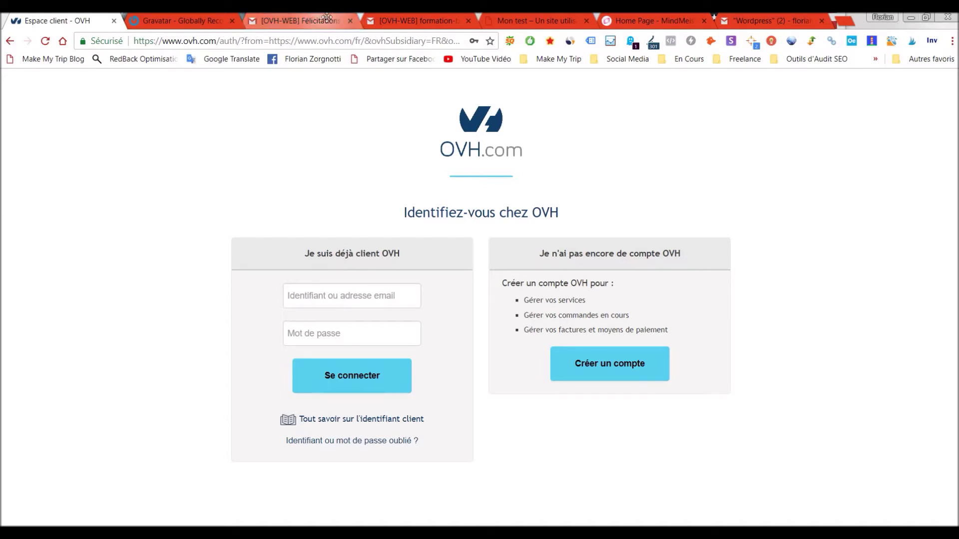
- Switch to Gmail and open the OVH message announcing the installation of the perso2014 hosting
{"action": "left_click", "coordinate": [295, 25]}
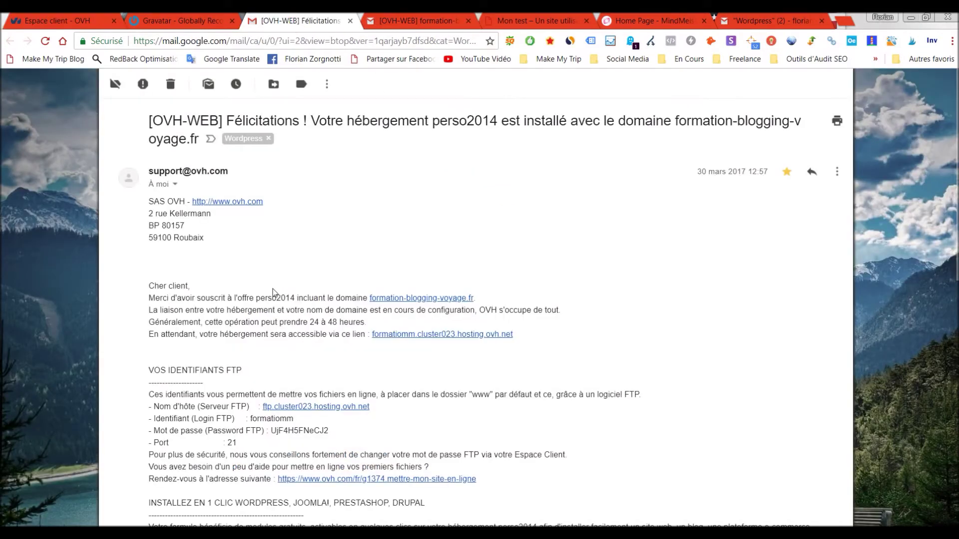
- Review the FTP credentials in the OVH hosting e-mail and the administrator login details in the Wordpress installation e-mail
{"action": "scroll", "coordinate": [245, 310], "scroll_direction": "down", "scroll_amount": 1}
{"action": "left_click_drag", "start_coordinate": [243, 307], "coordinate": [148, 308]}
{"action": "left_click", "coordinate": [173, 310]}
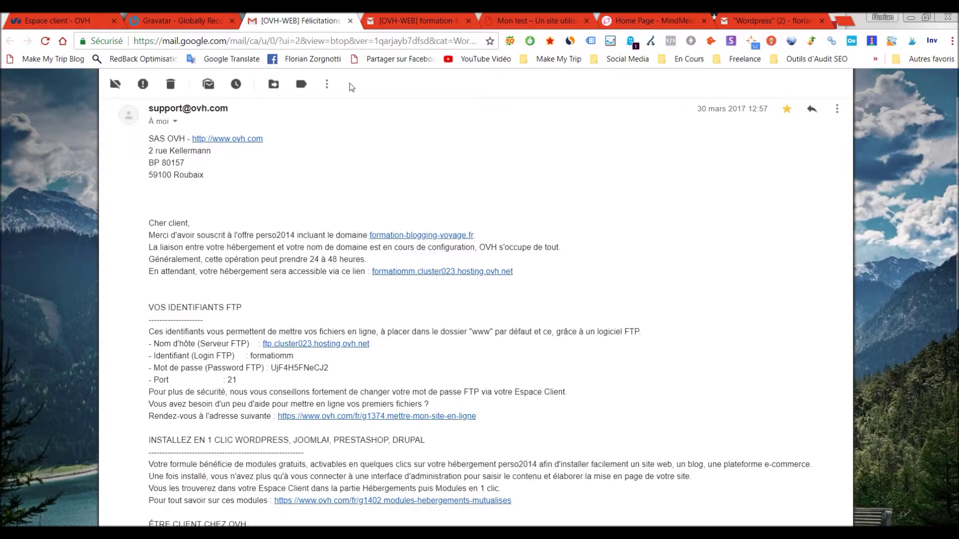
{"action": "left_click", "coordinate": [422, 22]}
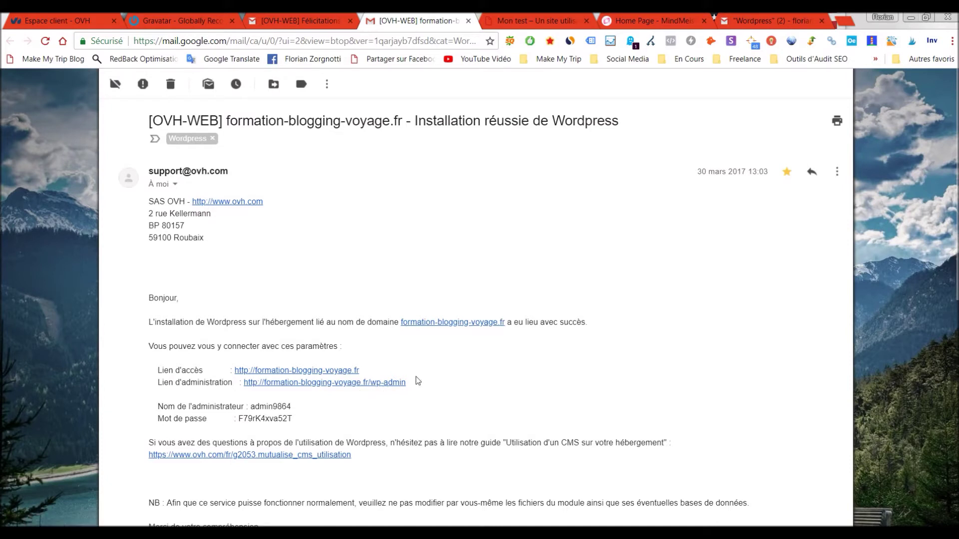
{"action": "left_click_drag", "start_coordinate": [239, 419], "coordinate": [296, 419]}
{"action": "left_click", "coordinate": [294, 416]}
- Open the Mon test site and go to its WordPress dashboard at play-again.890m.com/wp-admin
{"action": "left_click", "coordinate": [519, 23]}
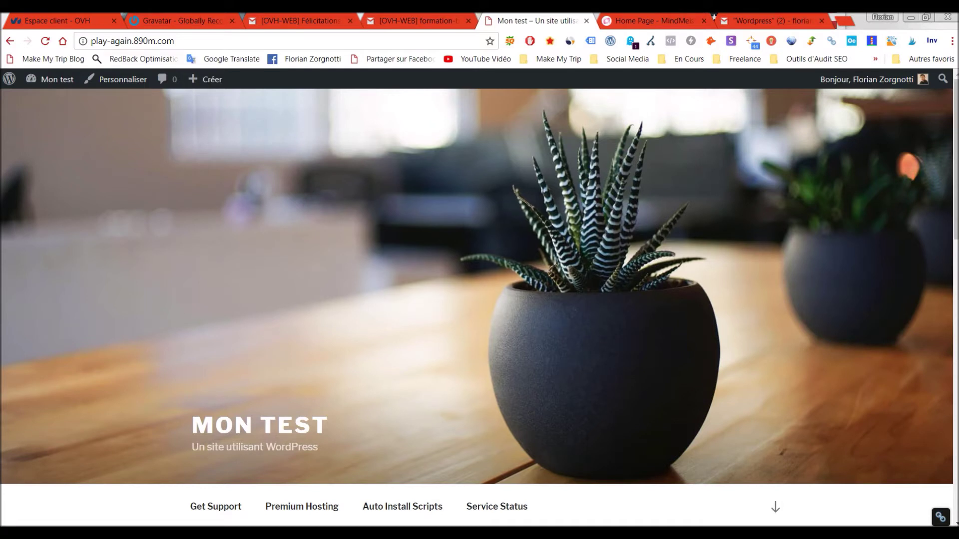
{"action": "key", "text": "ctrl+l"}
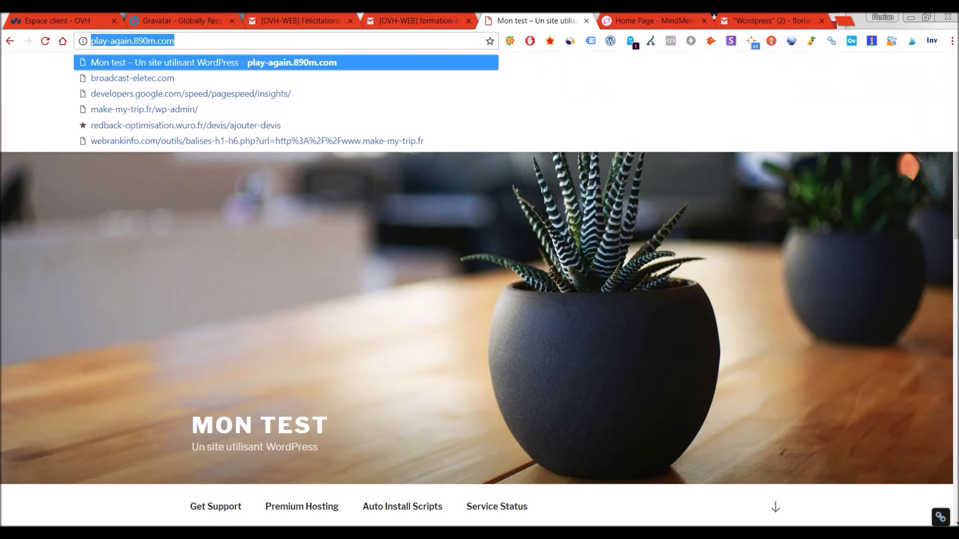
{"action": "key", "text": "End"}
{"action": "type", "text": "/"}
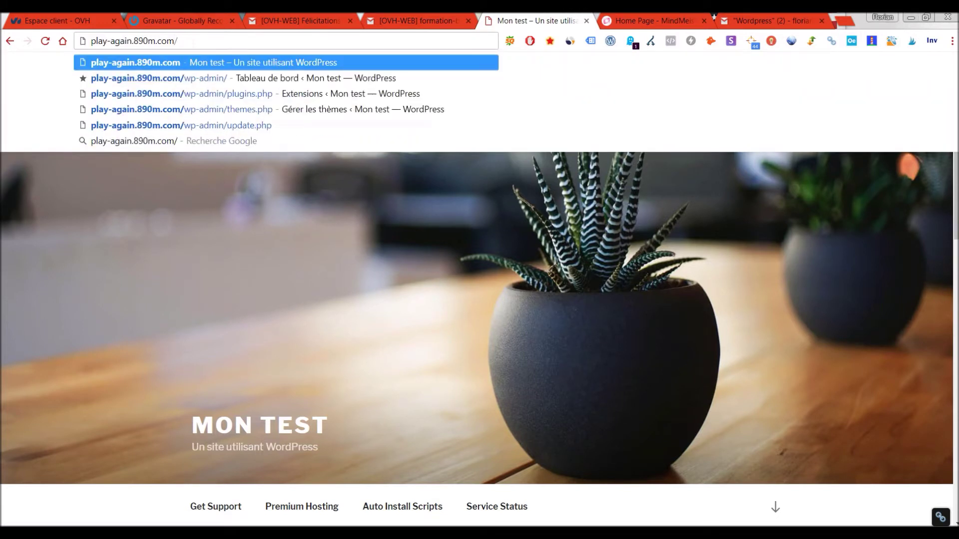
{"action": "type", "text": "wp-admin"}
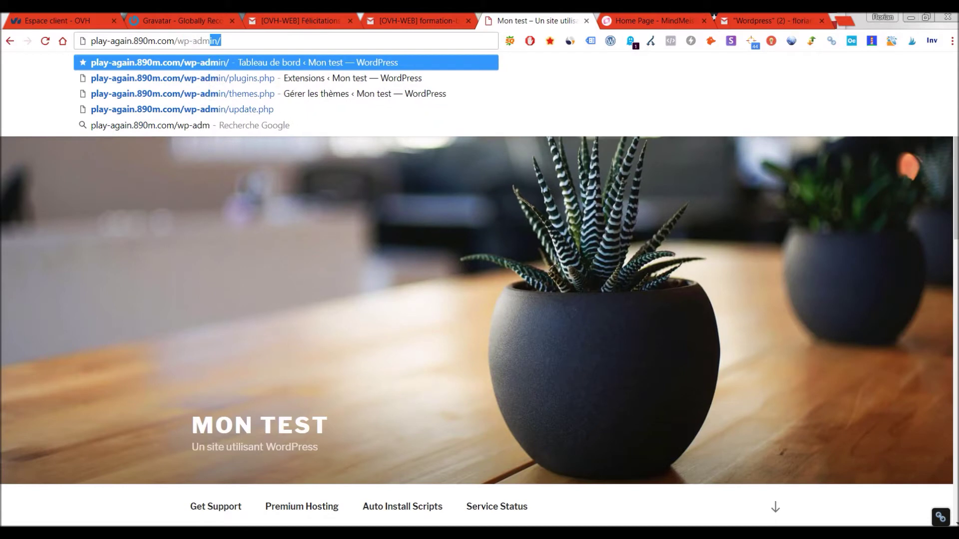
{"action": "key", "text": "Return"}
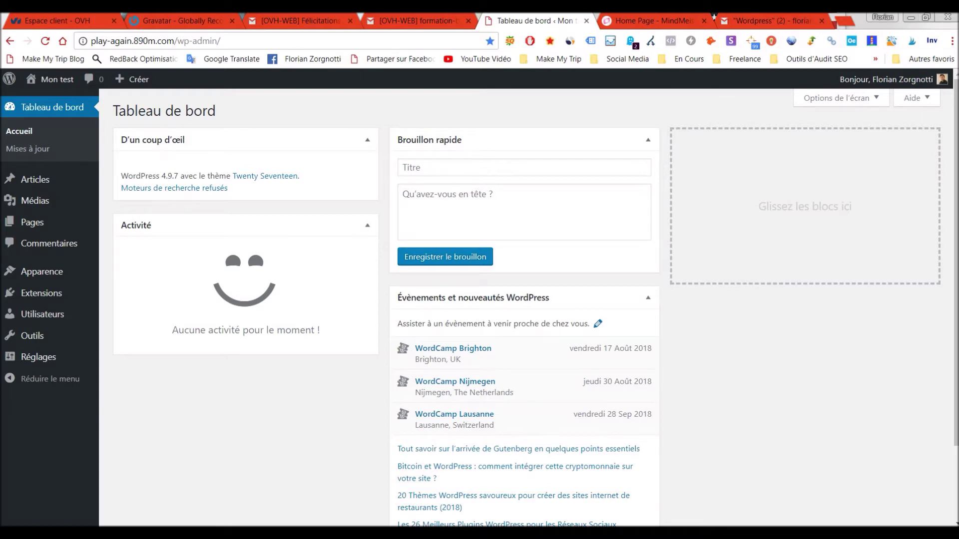
- Switch to FileZilla and create a new site entry in the Site Manager with the authentication type Normale
{"action": "left_click", "coordinate": [670, 525]}
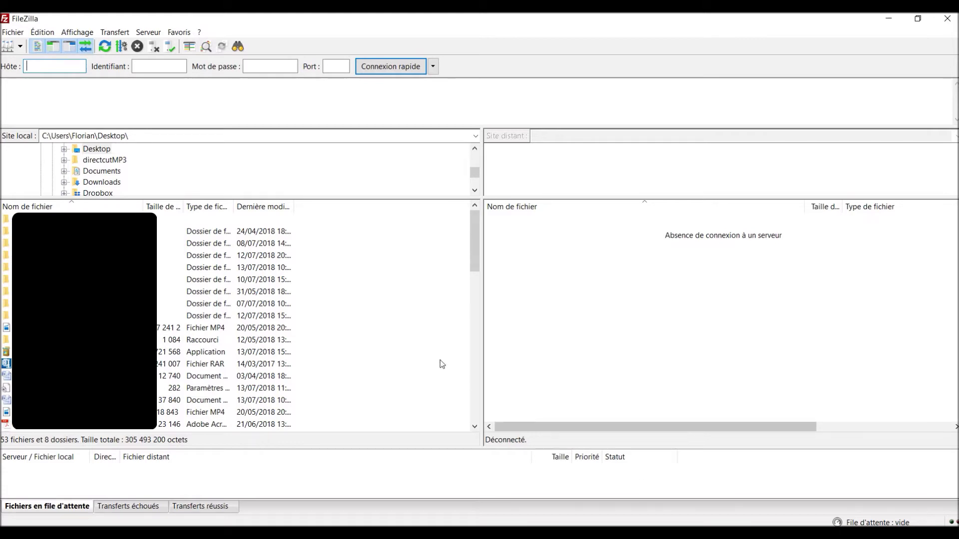
{"action": "left_click", "coordinate": [10, 48]}
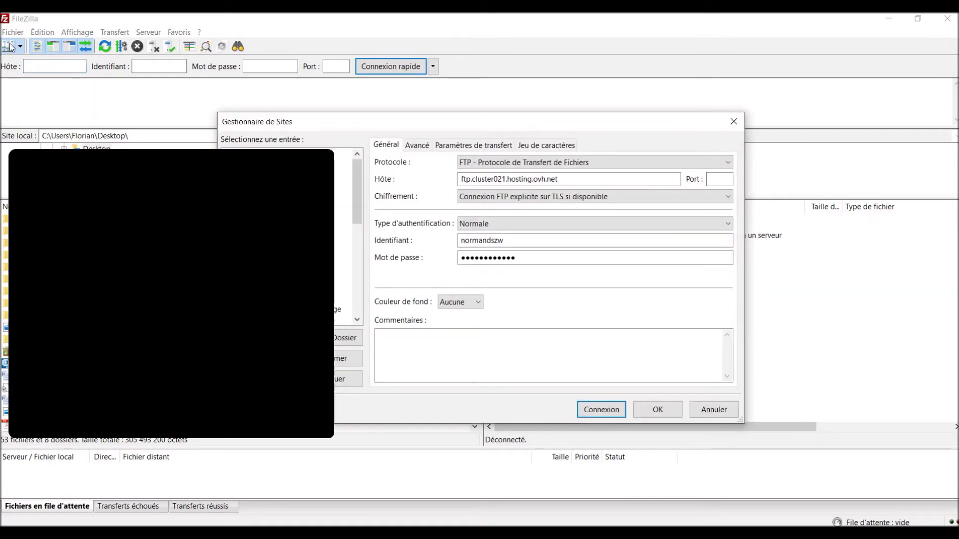
{"action": "key", "text": "alt+n"}
{"action": "left_click", "coordinate": [509, 179]}
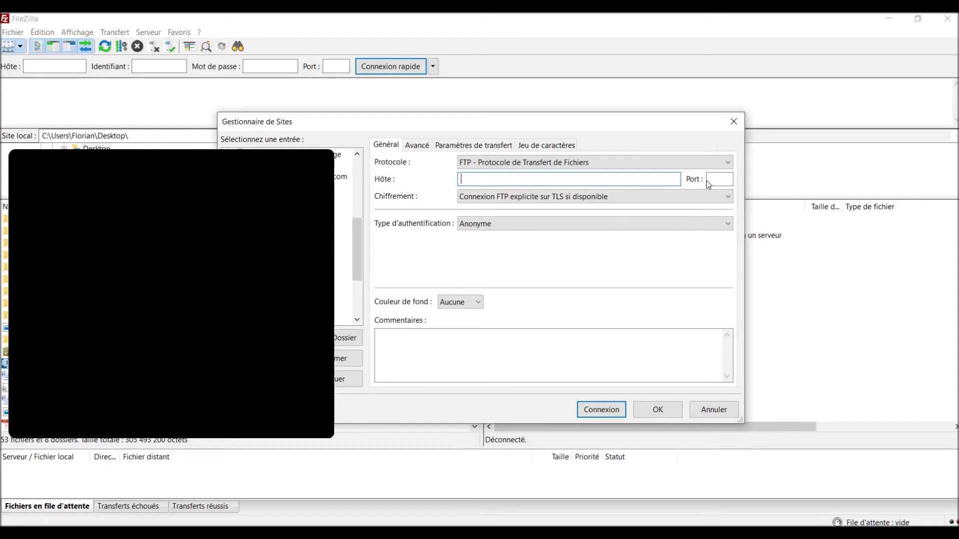
{"action": "left_click", "coordinate": [556, 229]}
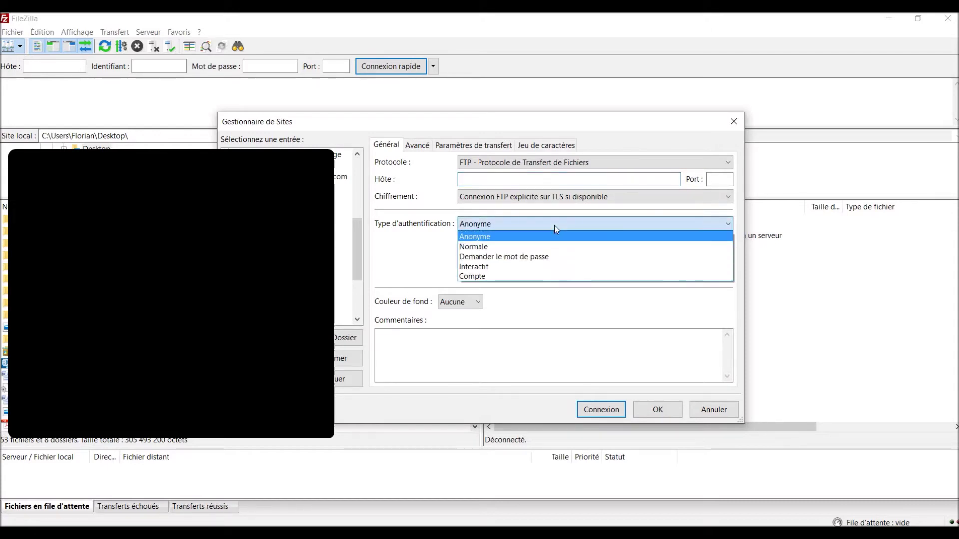
{"action": "left_click", "coordinate": [546, 247]}
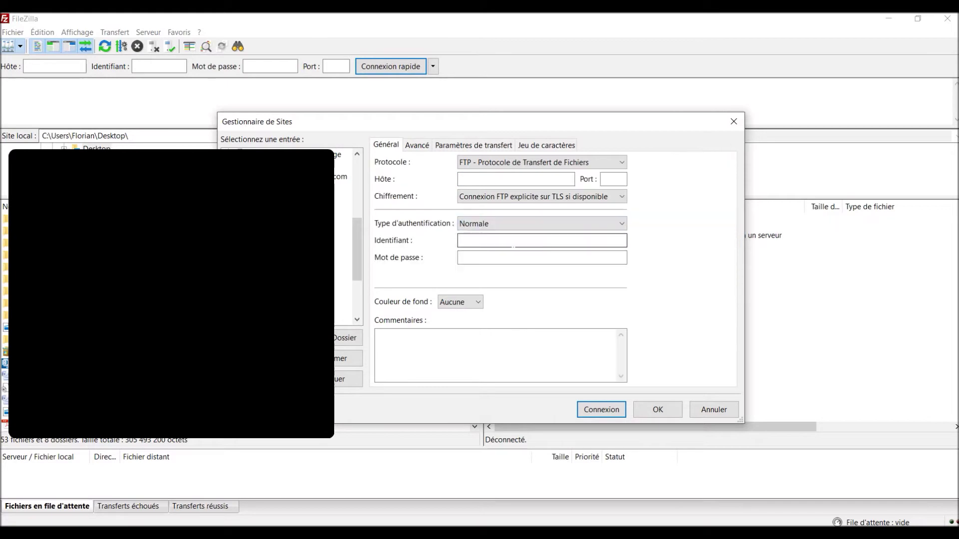
- Switch back to Gmail in the browser and consult the OVH hosting e-mail for the FTP host, login and password
{"action": "left_click", "coordinate": [349, 534]}
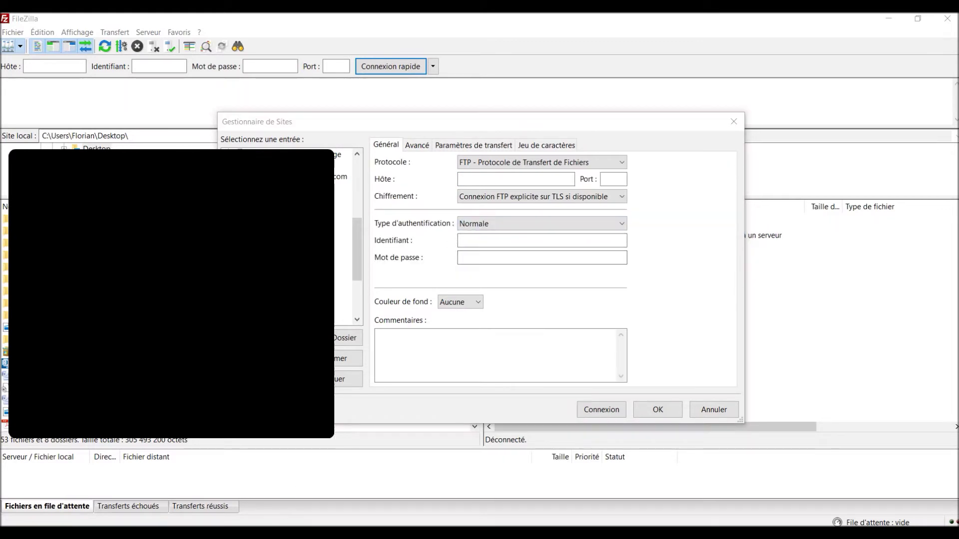
{"action": "left_click", "coordinate": [353, 472]}
{"action": "left_click", "coordinate": [419, 20]}
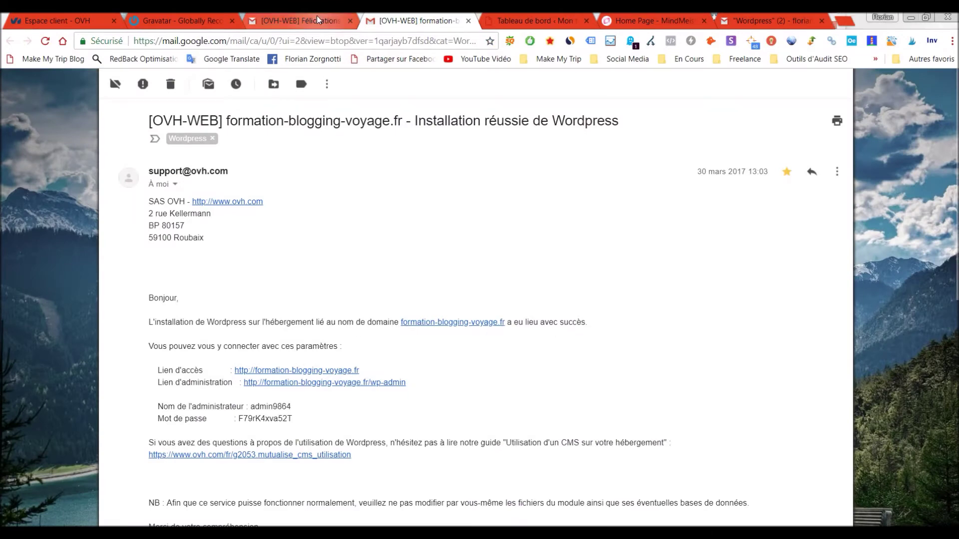
{"action": "left_click", "coordinate": [300, 20]}
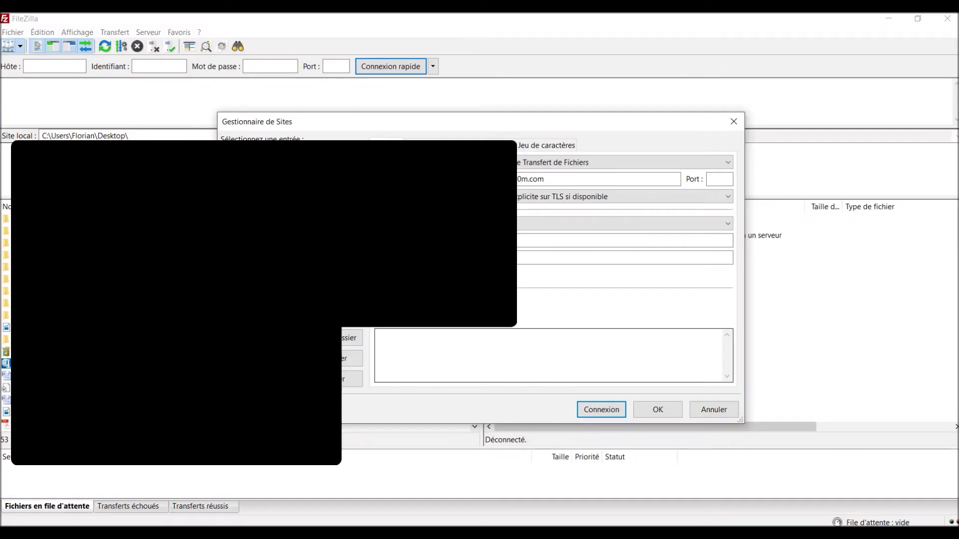
- Connect to the saved Mon test site in FileZilla and look through the WordPress files in its public_html folder
{"action": "left_click", "coordinate": [592, 409]}
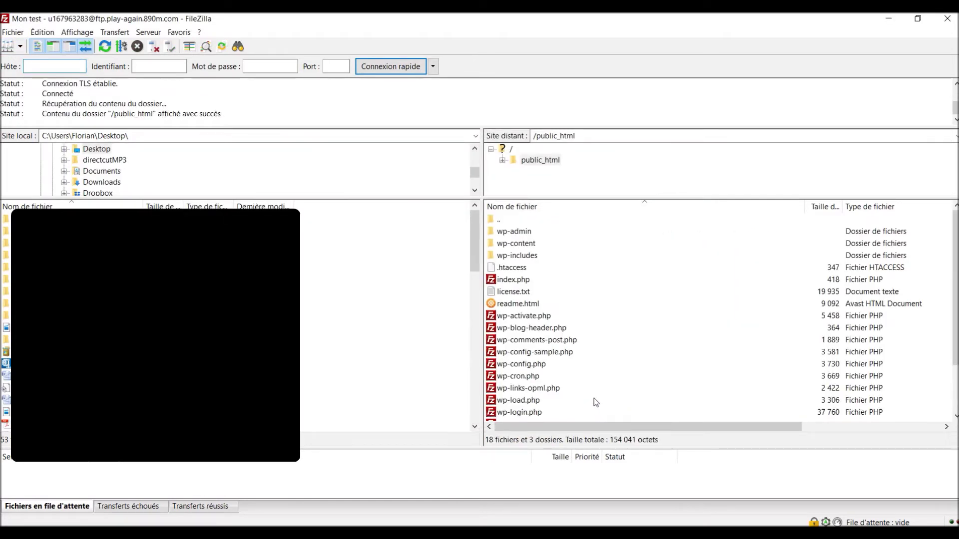
{"action": "scroll", "coordinate": [596, 395], "scroll_direction": "down", "scroll_amount": 2}
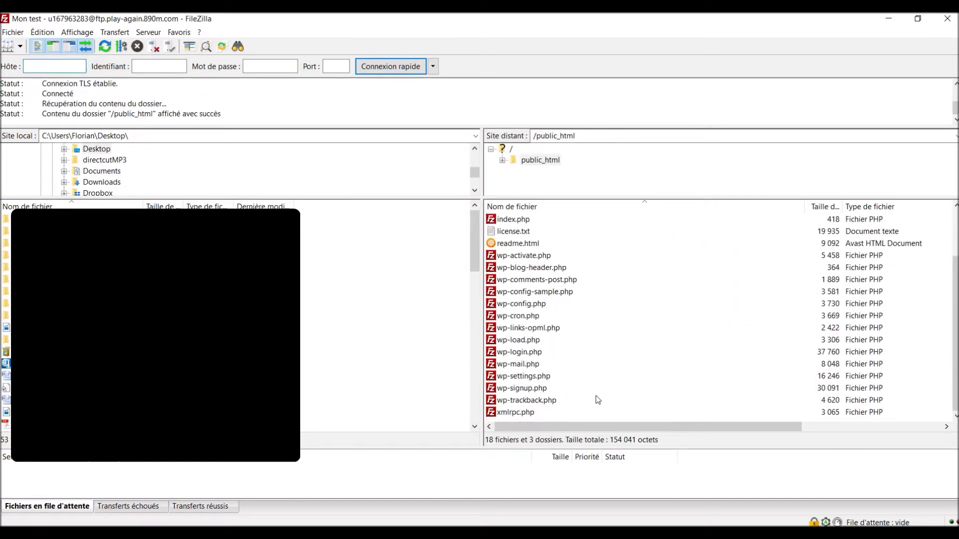
{"action": "scroll", "coordinate": [596, 398], "scroll_direction": "up", "scroll_amount": 2}
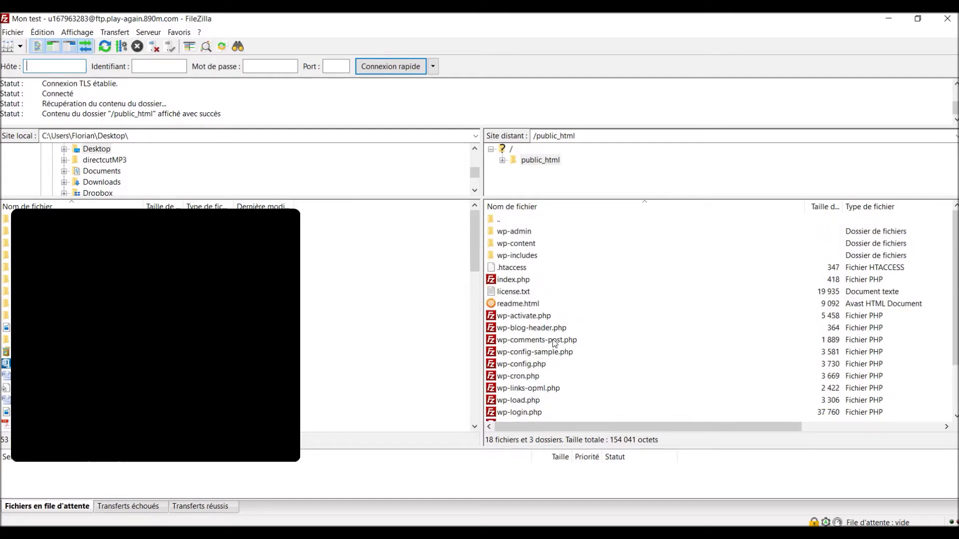
{"action": "scroll", "coordinate": [506, 320], "scroll_direction": "down", "scroll_amount": 2}
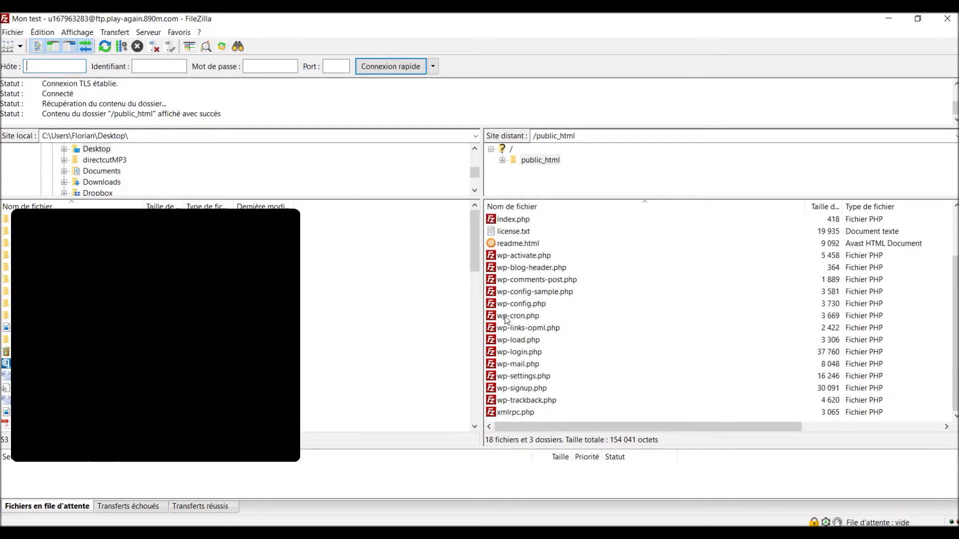
{"action": "scroll", "coordinate": [506, 320], "scroll_direction": "up", "scroll_amount": 2}
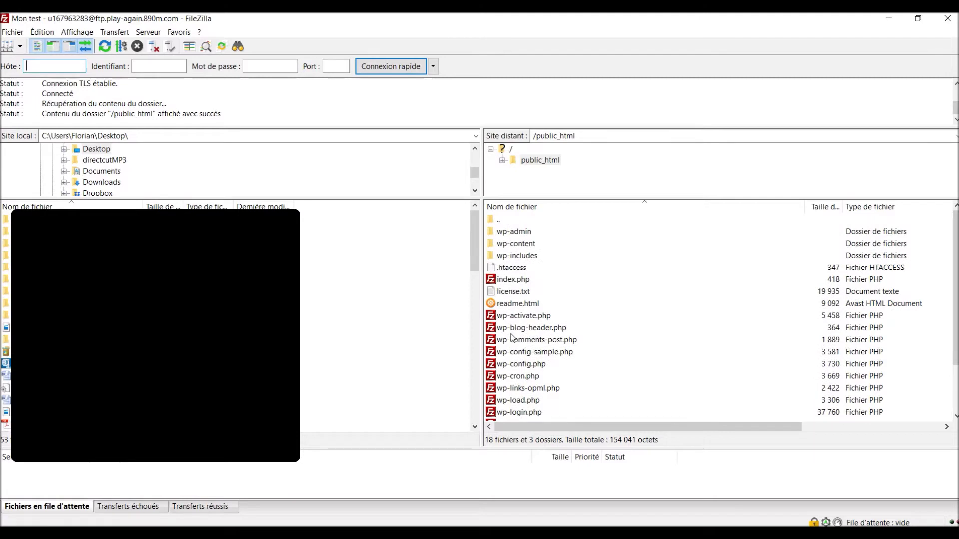
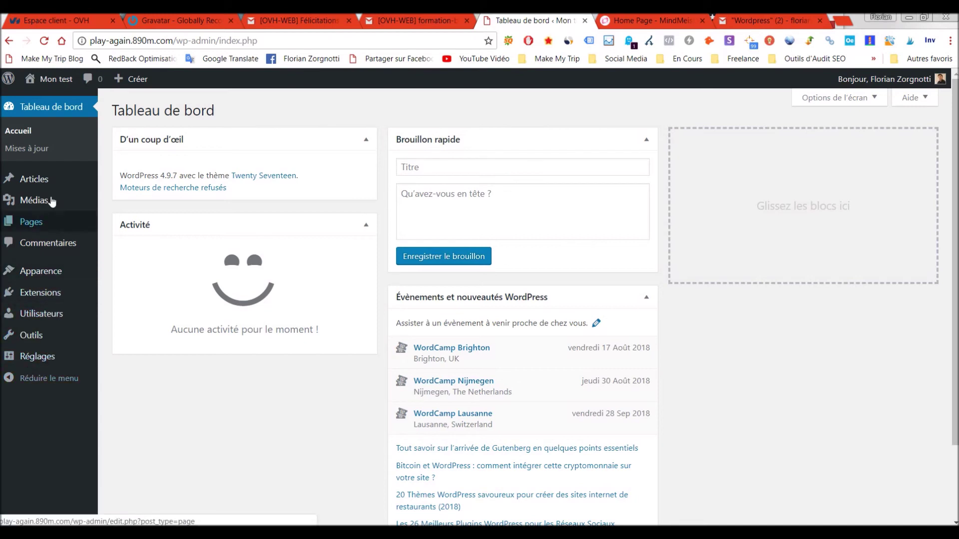
- Examine the WordPress dashboard's sections and their submenus, from Articles, Médias and Pages down to Apparence, Extensions, Utilisateurs and Outils
{"action": "mouse_move", "coordinate": [45, 182]}
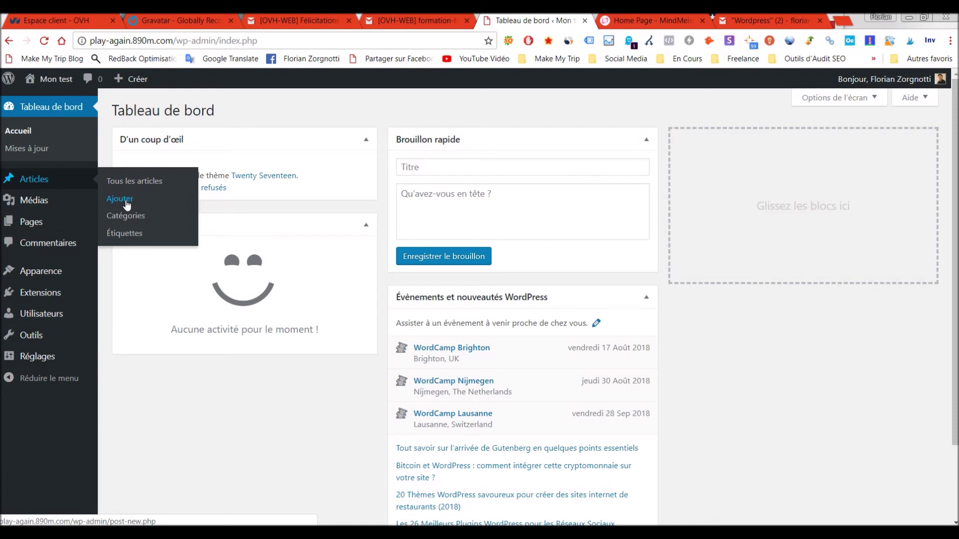
{"action": "mouse_move", "coordinate": [40, 202]}
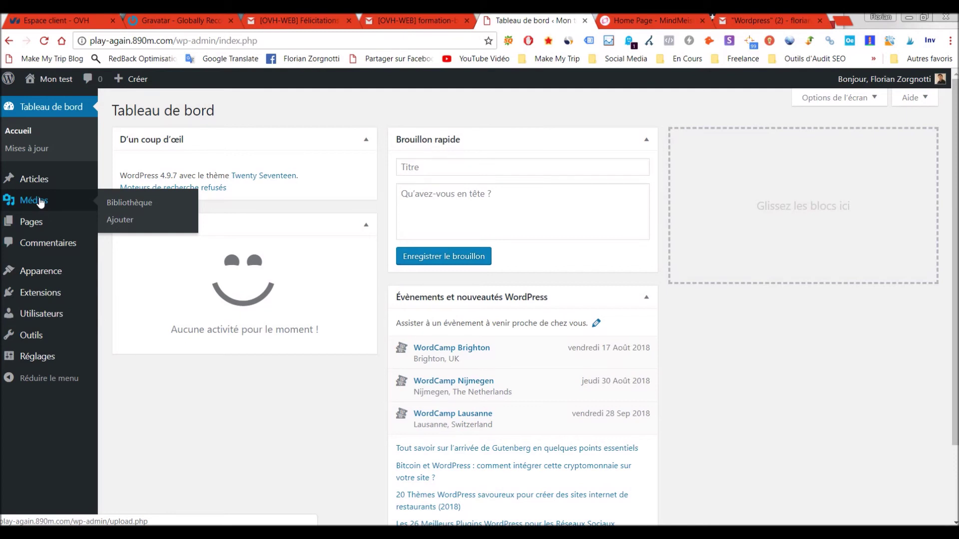
{"action": "mouse_move", "coordinate": [42, 223]}
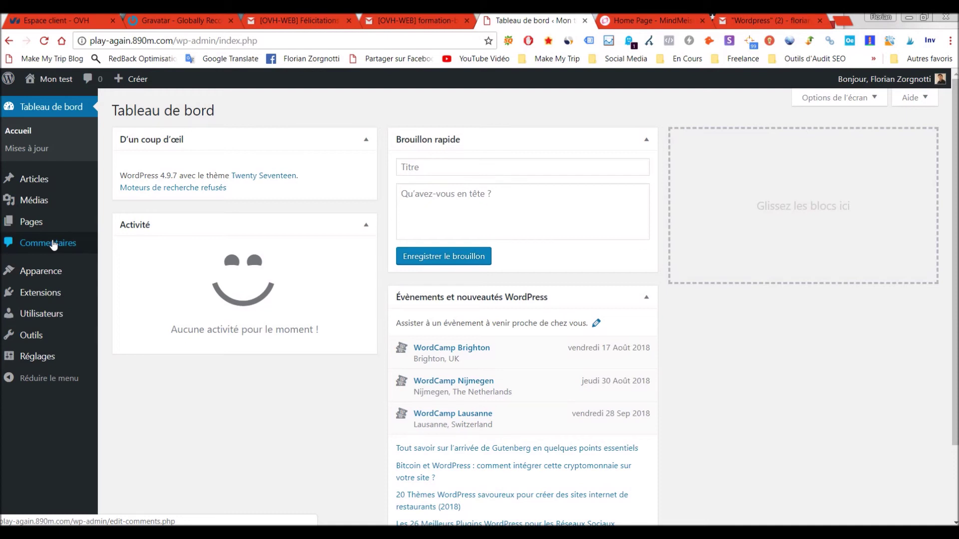
{"action": "scroll", "coordinate": [52, 245], "scroll_direction": "down", "scroll_amount": 1}
{"action": "mouse_move", "coordinate": [49, 272]}
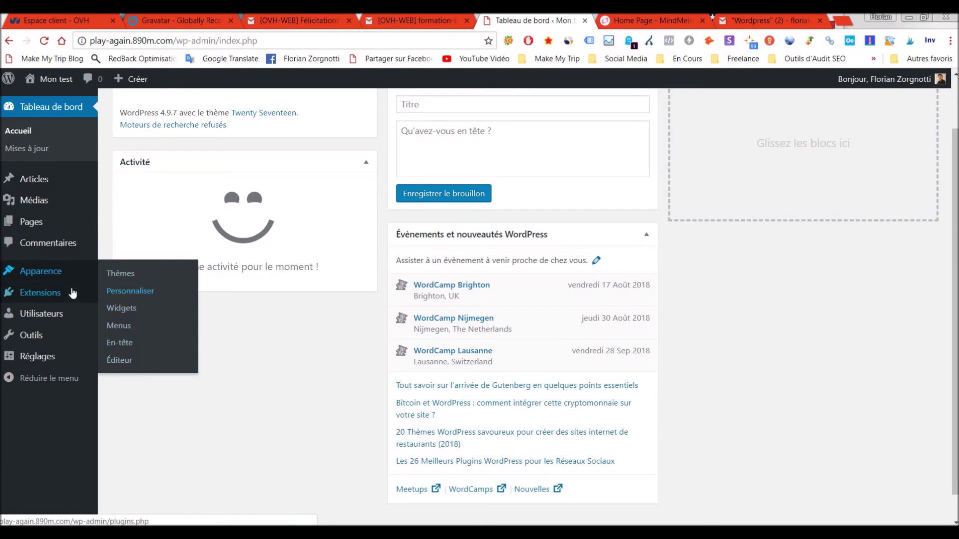
{"action": "mouse_move", "coordinate": [53, 295]}
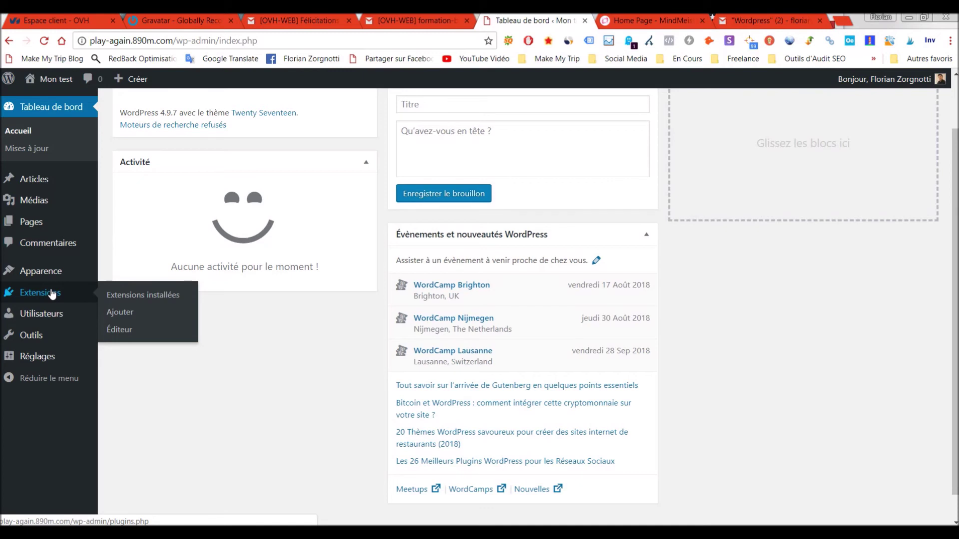
{"action": "mouse_move", "coordinate": [31, 314]}
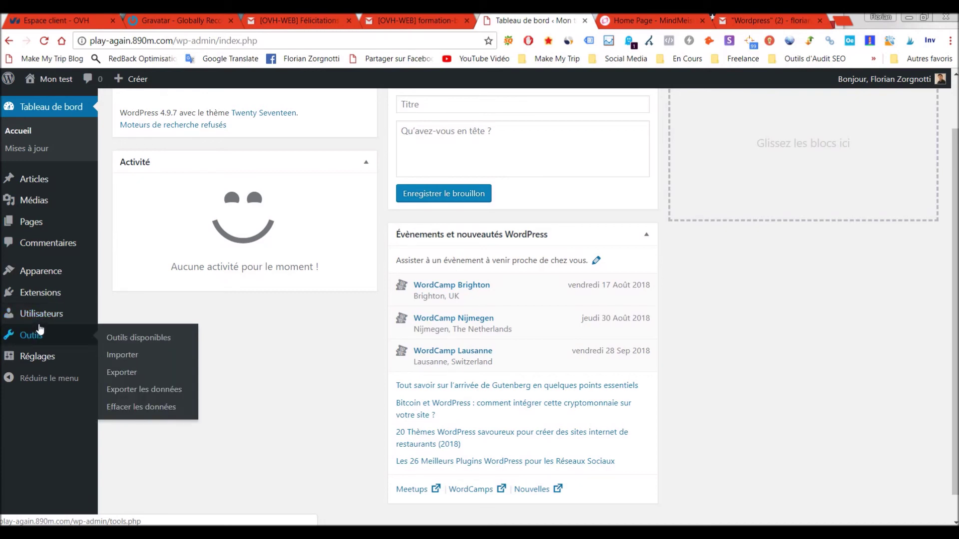
- Open the general settings of the WordPress site and inspect the WordPress address and site address fields
{"action": "mouse_move", "coordinate": [40, 360]}
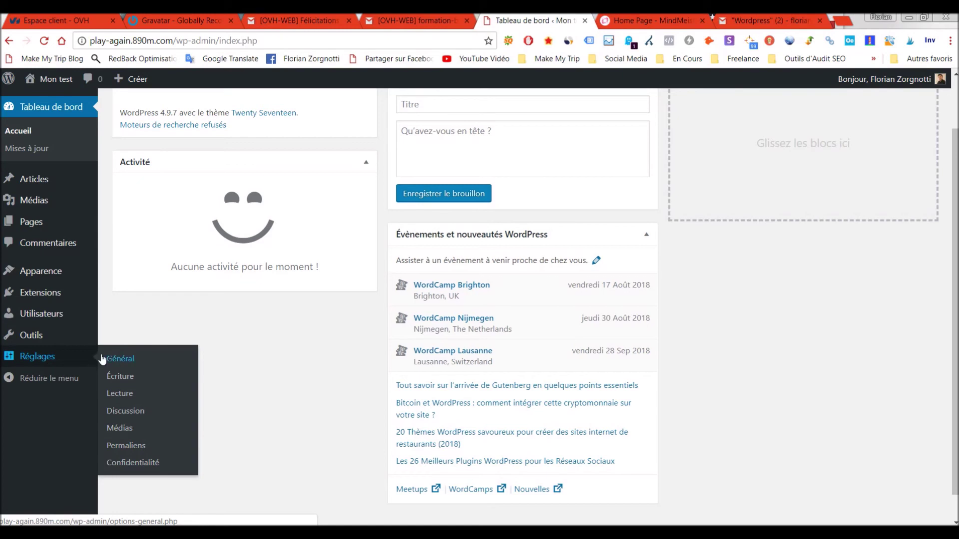
{"action": "left_click", "coordinate": [125, 363]}
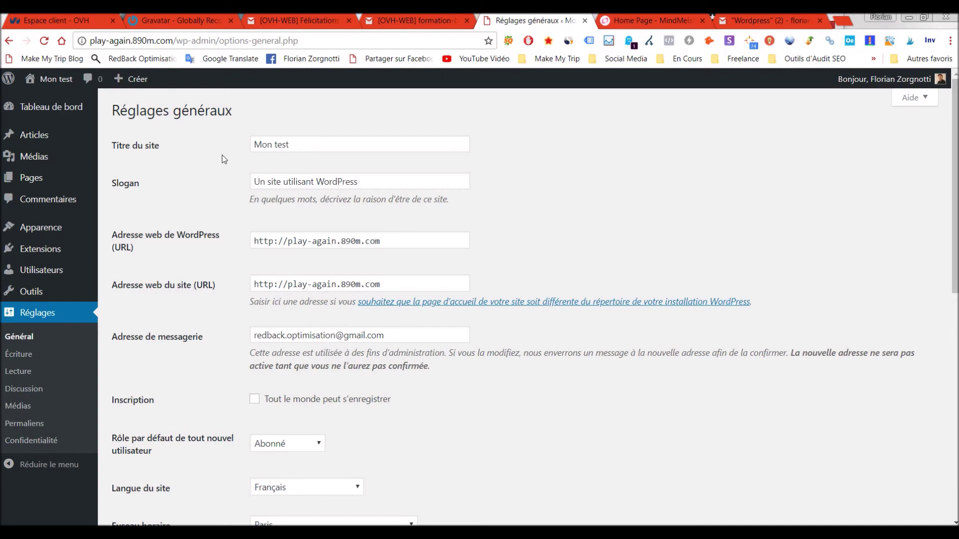
{"action": "left_click", "coordinate": [265, 240]}
{"action": "left_click", "coordinate": [278, 284]}
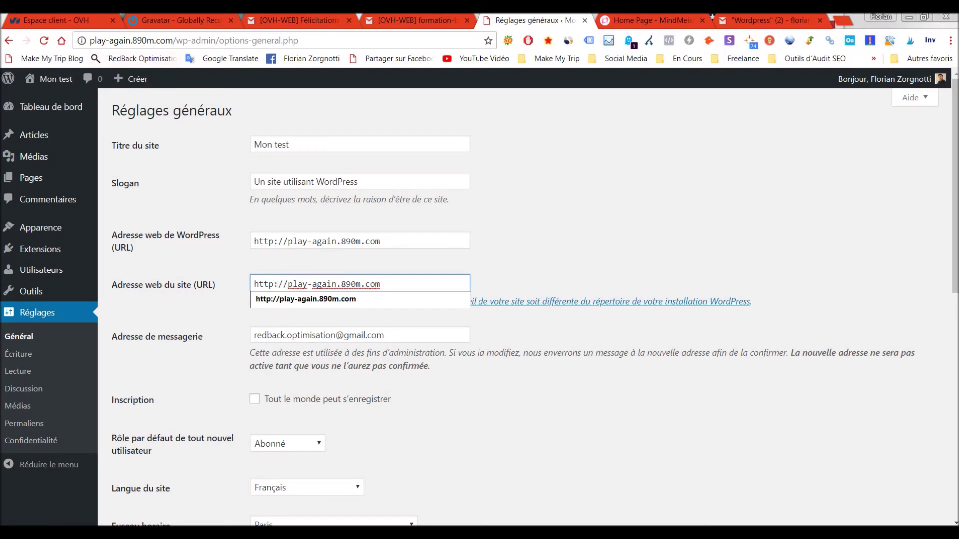
{"action": "left_click", "coordinate": [507, 231]}
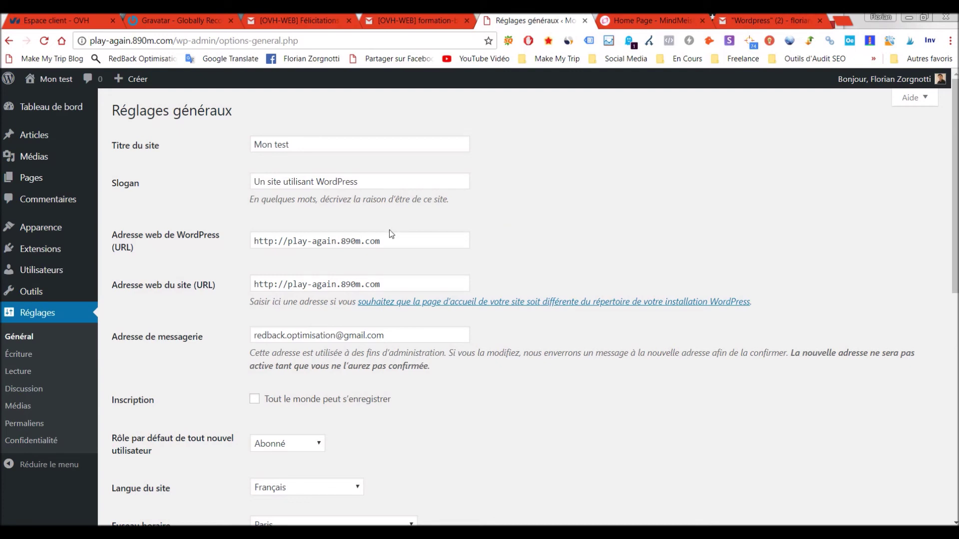
{"action": "left_click", "coordinate": [273, 242]}
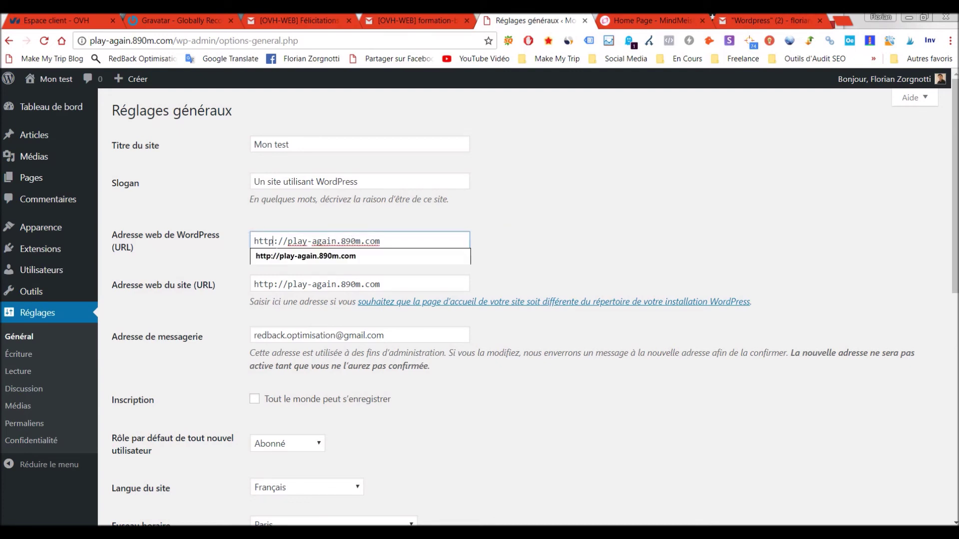
{"action": "type", "text": "s"}
{"action": "left_click", "coordinate": [278, 284]}
{"action": "type", "text": "s"}
{"action": "left_click", "coordinate": [510, 253]}
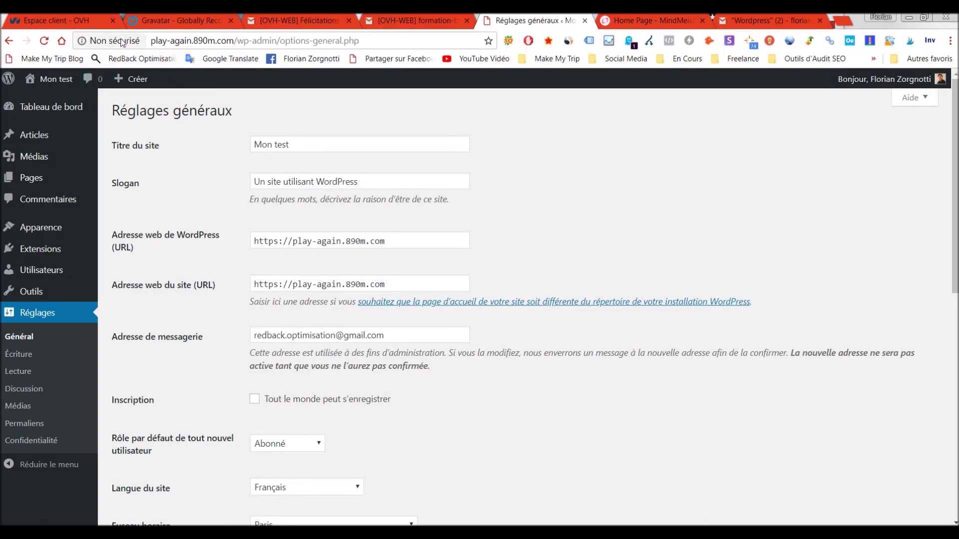
{"action": "scroll", "coordinate": [305, 259], "scroll_direction": "down", "scroll_amount": 7}
{"action": "scroll", "coordinate": [265, 238], "scroll_direction": "down", "scroll_amount": 2}
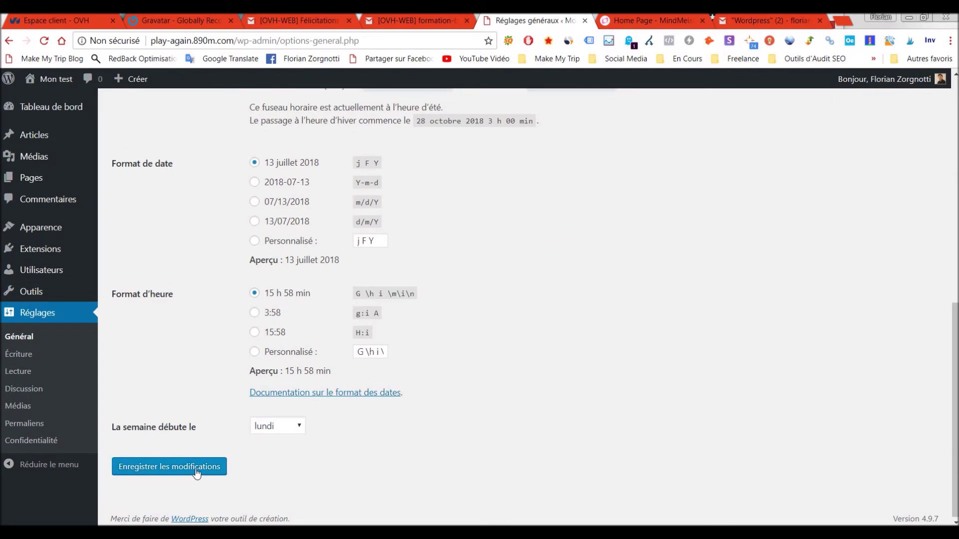
{"action": "scroll", "coordinate": [195, 473], "scroll_direction": "up", "scroll_amount": 10}
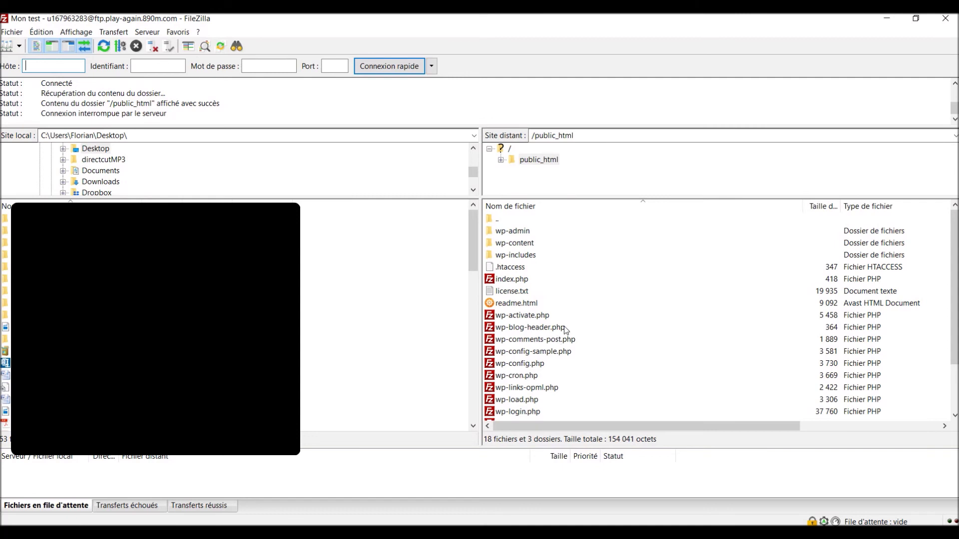
- Look through the WordPress files on the server, opening the wp-content folder and returning to public_html
{"action": "scroll", "coordinate": [566, 330], "scroll_direction": "down", "scroll_amount": 1}
{"action": "scroll", "coordinate": [566, 330], "scroll_direction": "down", "scroll_amount": 1}
{"action": "scroll", "coordinate": [563, 328], "scroll_direction": "up", "scroll_amount": 2}
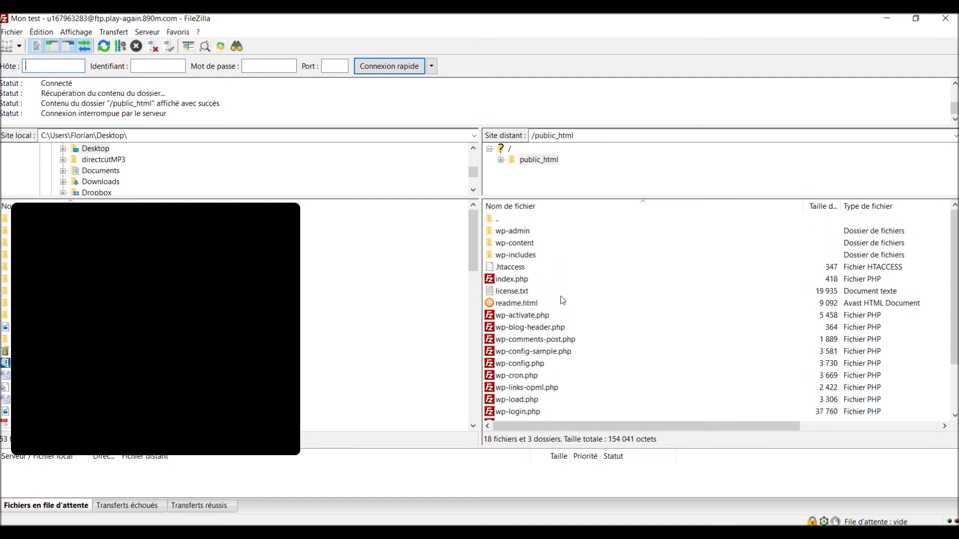
{"action": "double_click", "coordinate": [534, 244]}
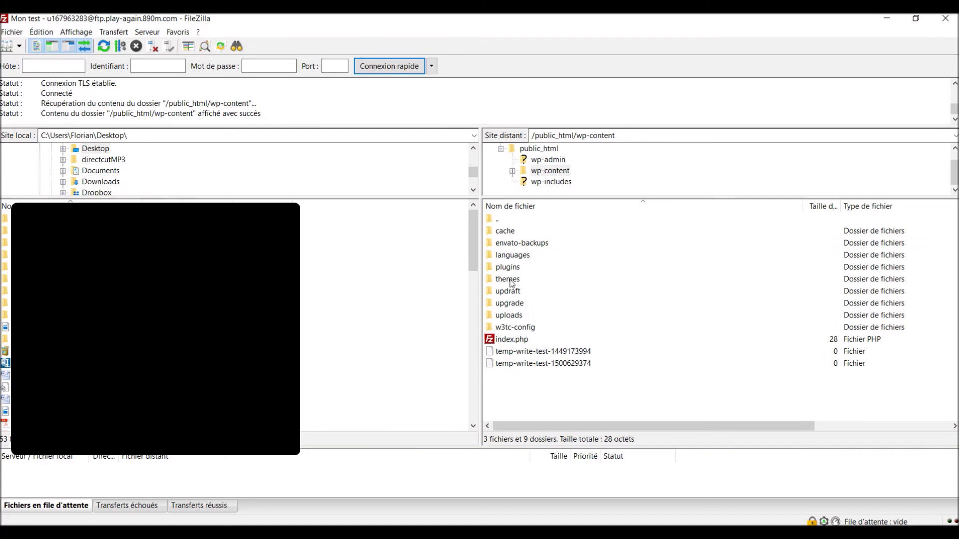
{"action": "double_click", "coordinate": [504, 223]}
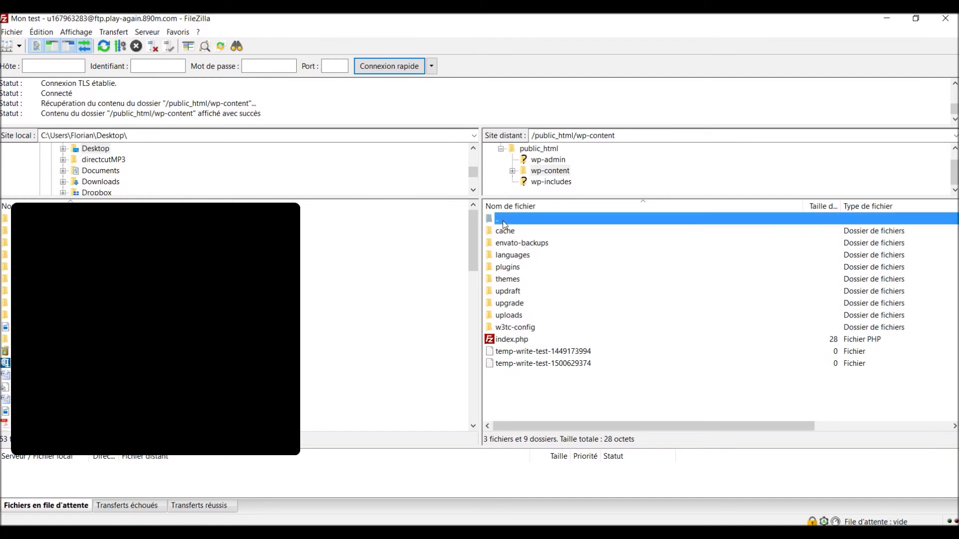
{"action": "scroll", "coordinate": [519, 279], "scroll_direction": "down", "scroll_amount": 2}
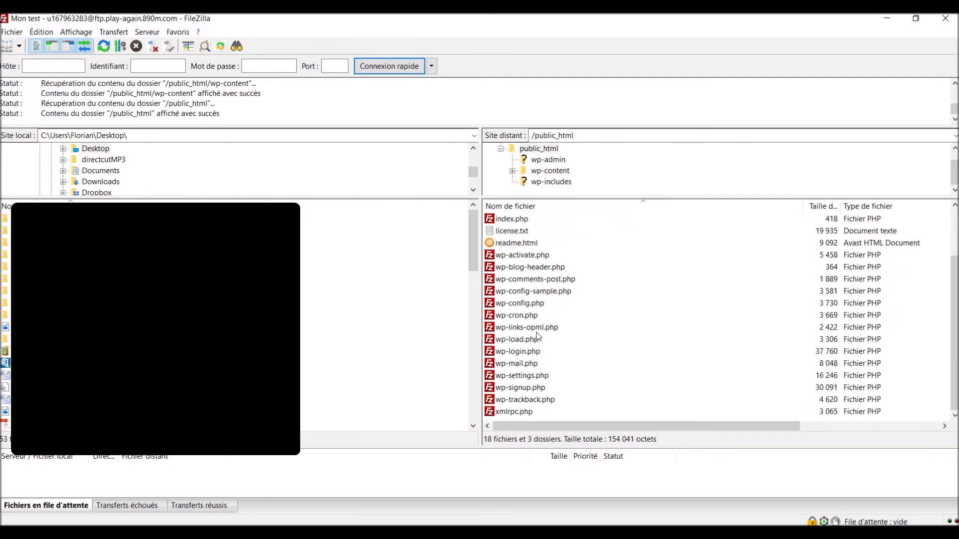
{"action": "scroll", "coordinate": [546, 410], "scroll_direction": "up", "scroll_amount": 2}
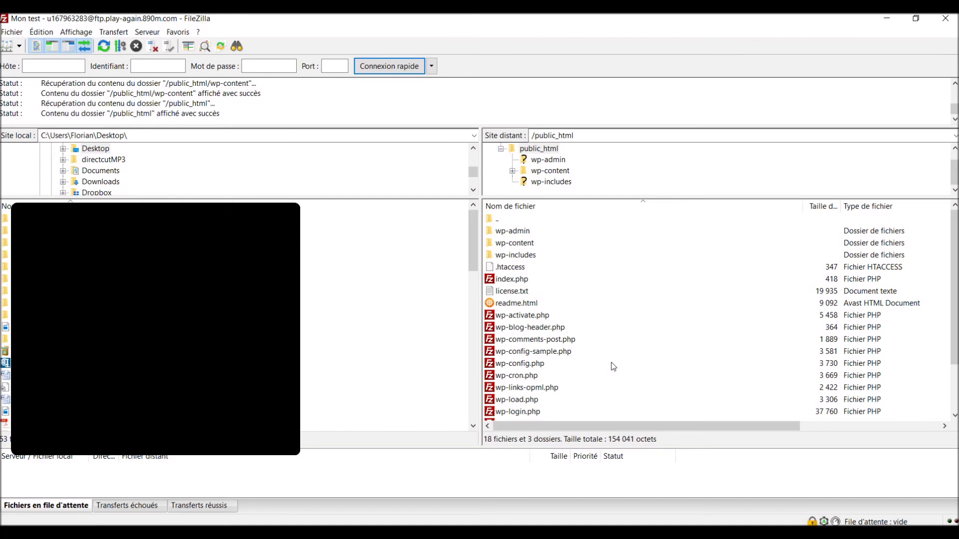
- Download wp-config.php from public_html to the desktop, open it in Notepad++ and look through its code
{"action": "left_click", "coordinate": [530, 370]}
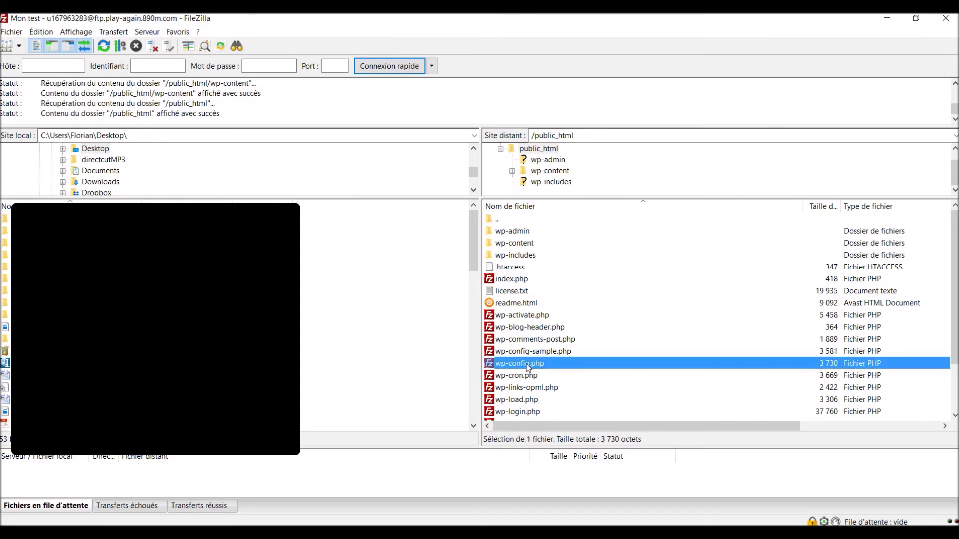
{"action": "left_click_drag", "start_coordinate": [529, 369], "coordinate": [402, 362]}
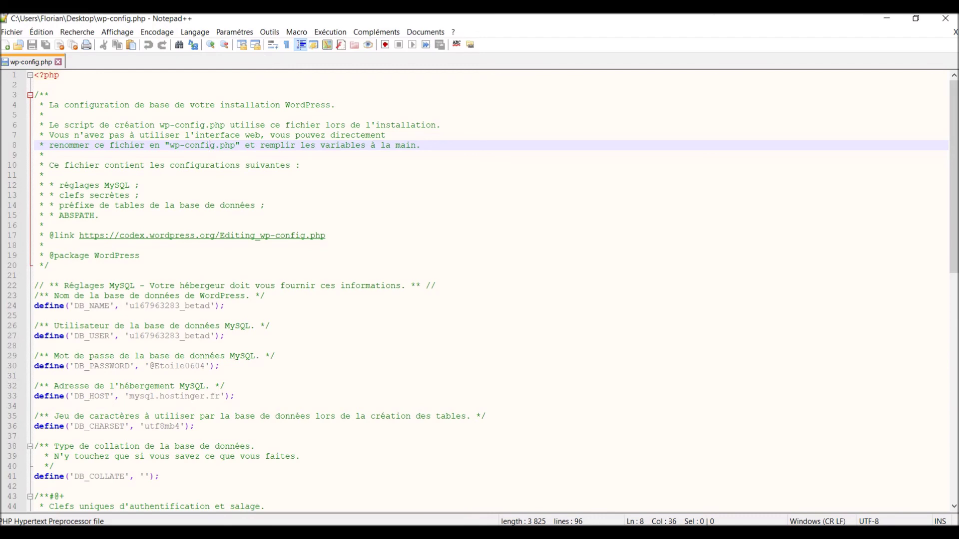
{"action": "scroll", "coordinate": [480, 290], "scroll_direction": "down", "scroll_amount": 7}
{"action": "scroll", "coordinate": [480, 289], "scroll_direction": "up", "scroll_amount": 7}
- Copy the line define( 'FORCE_SSL_ADMIN', true ); from the notes into line 2 of wp-config.php and save the file
{"action": "key", "text": "alt+Tab"}
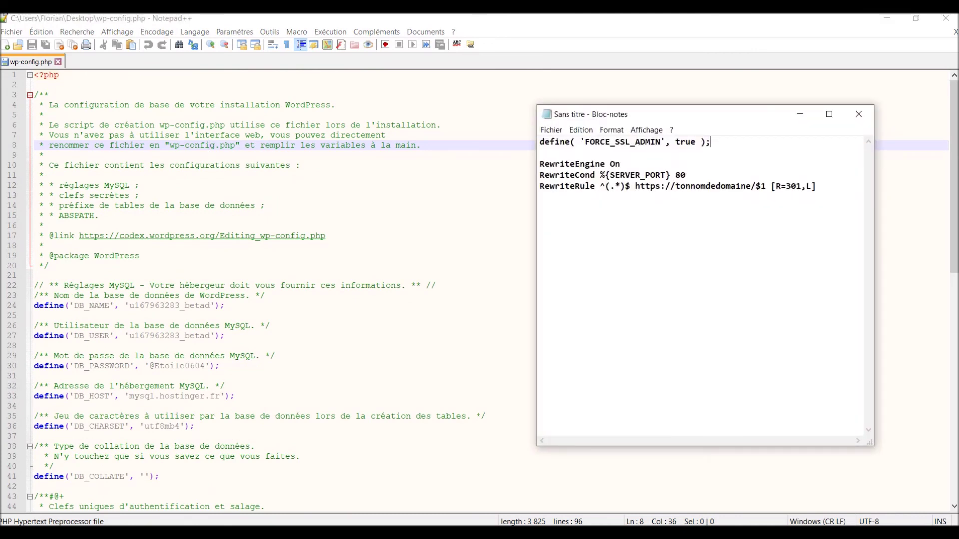
{"action": "left_click_drag", "start_coordinate": [712, 142], "coordinate": [539, 143]}
{"action": "key", "text": "ctrl+c"}
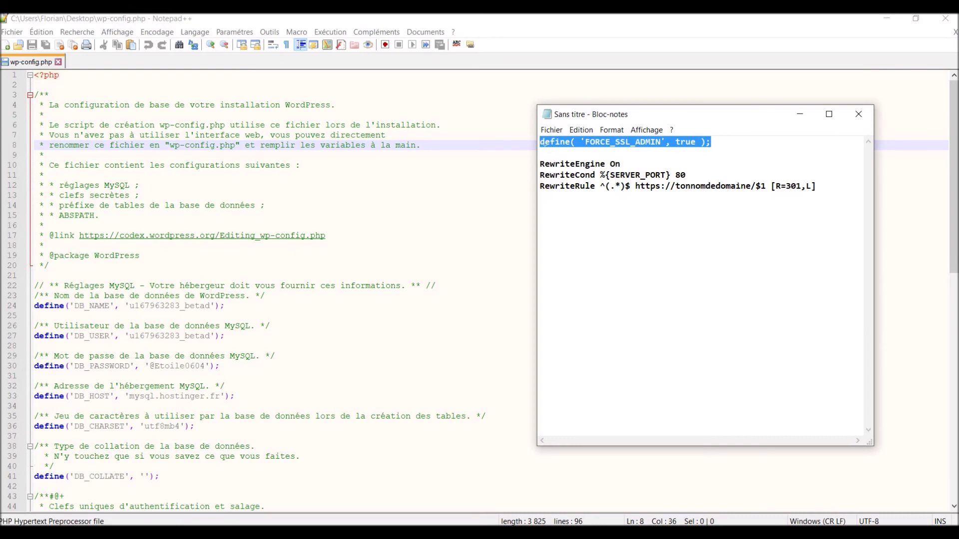
{"action": "left_click", "coordinate": [34, 84]}
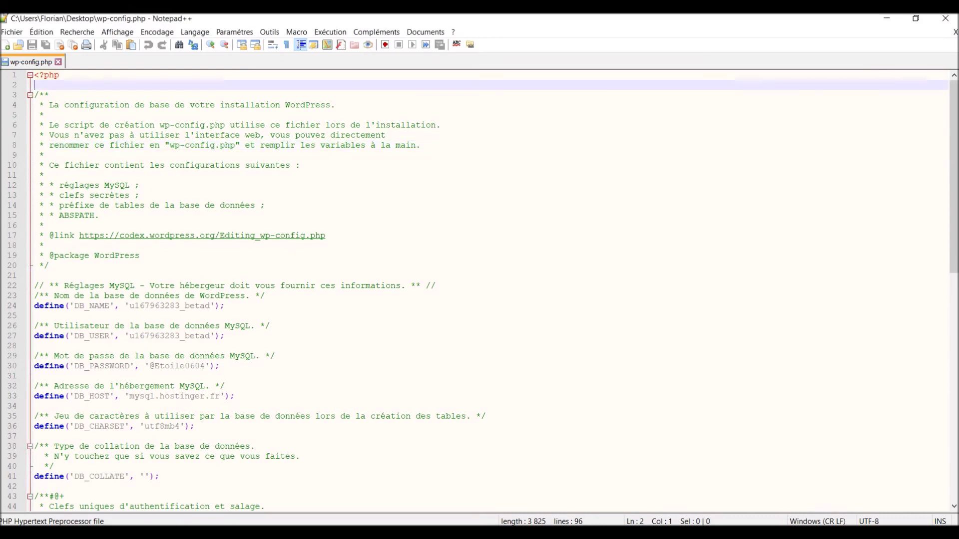
{"action": "key", "text": "ctrl+v"}
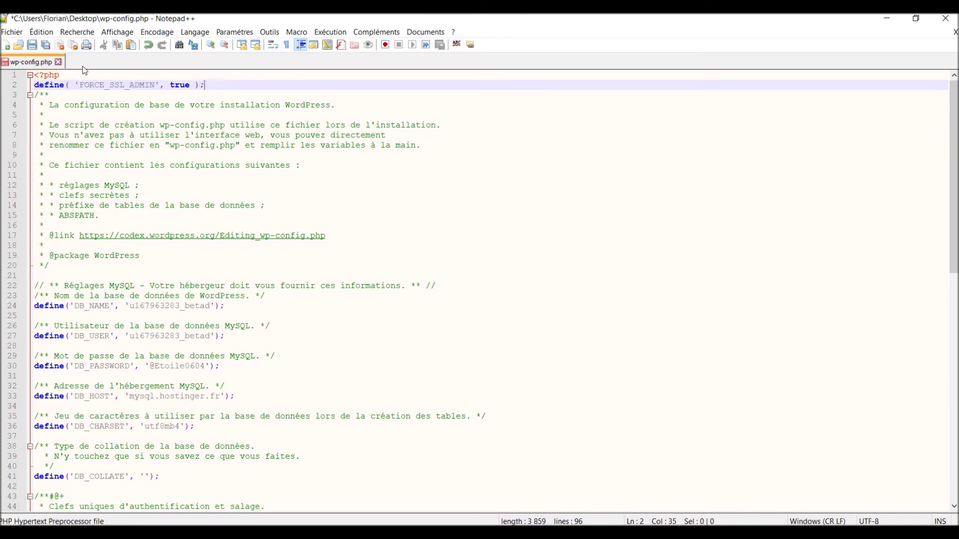
{"action": "left_click", "coordinate": [33, 46]}
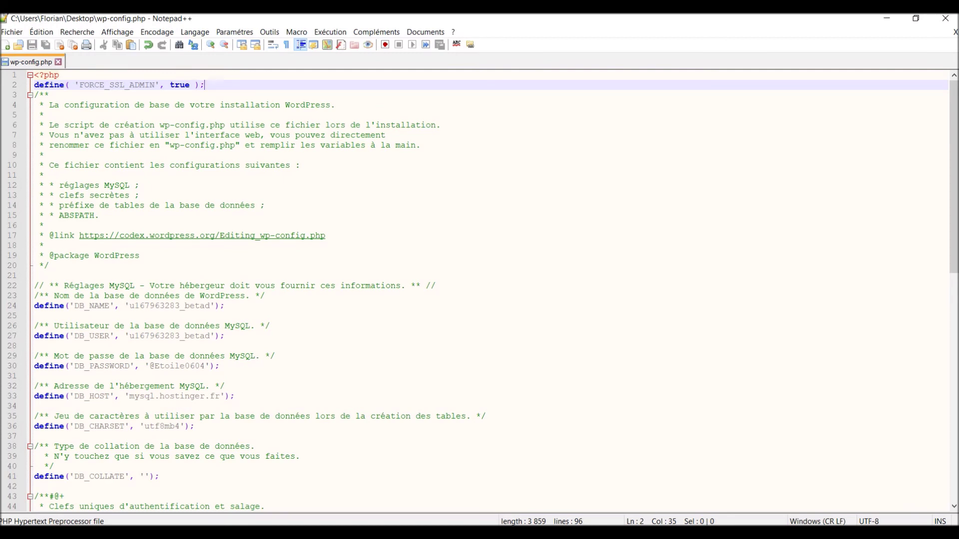
- Close the editor and upload the edited wp-config.php to public_html in FileZilla, replacing the existing file
{"action": "left_click", "coordinate": [945, 18]}
{"action": "left_click_drag", "start_coordinate": [400, 296], "coordinate": [662, 334]}
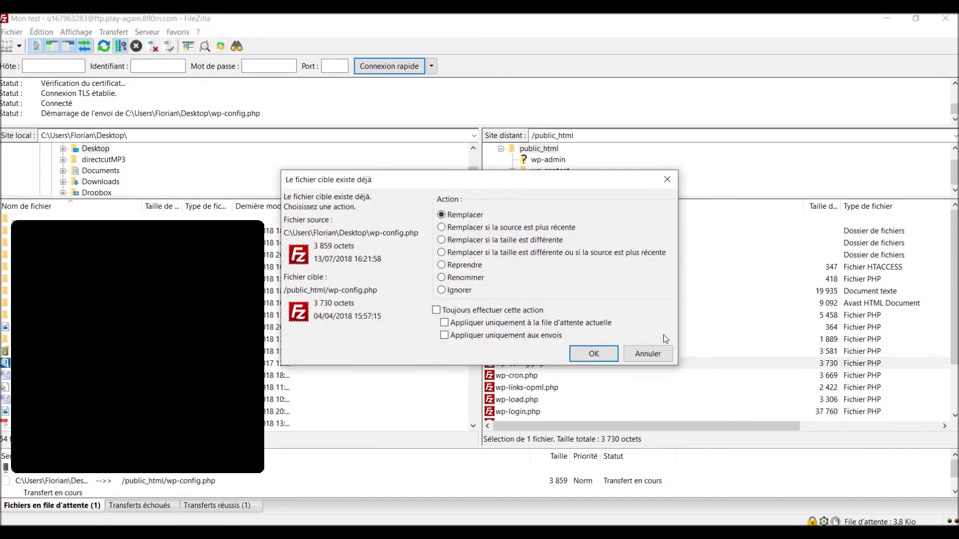
{"action": "left_click", "coordinate": [585, 355]}
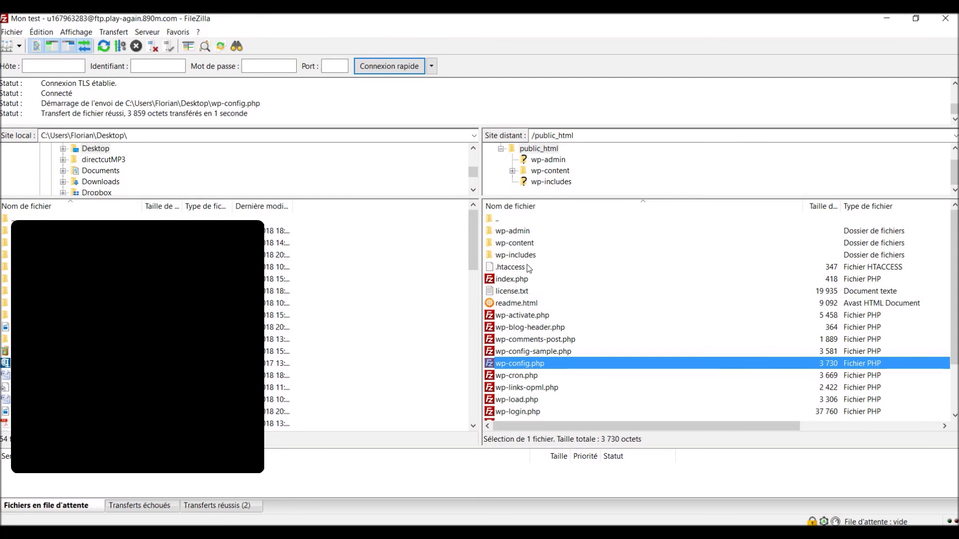
- Download .htaccess from public_html to the desktop and open it in Notepad++
{"action": "left_click_drag", "start_coordinate": [510, 270], "coordinate": [404, 317]}
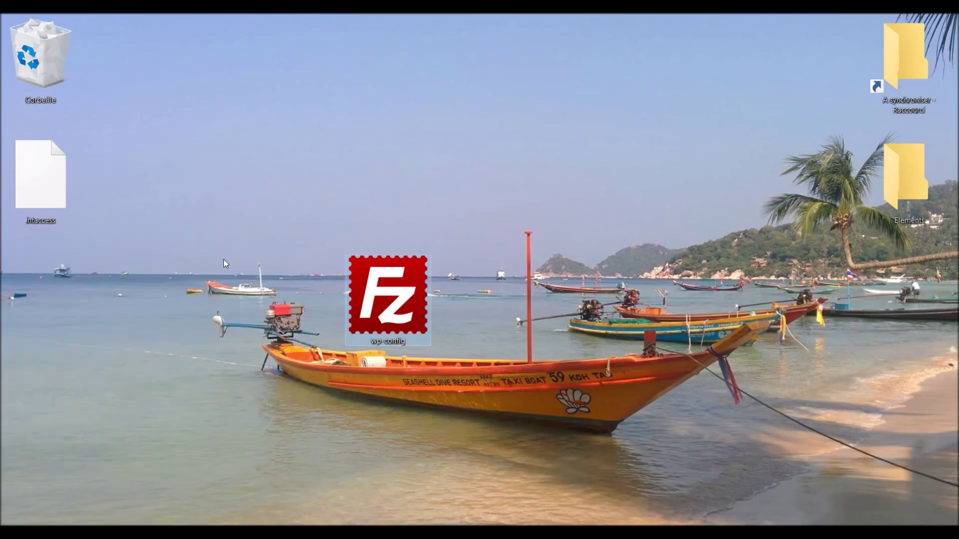
{"action": "right_click", "coordinate": [41, 184]}
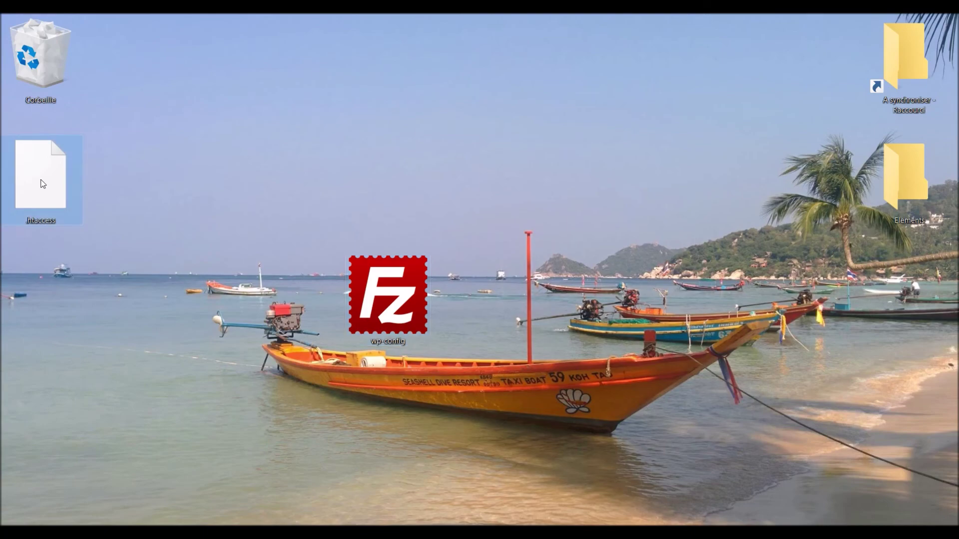
{"action": "left_click", "coordinate": [46, 204]}
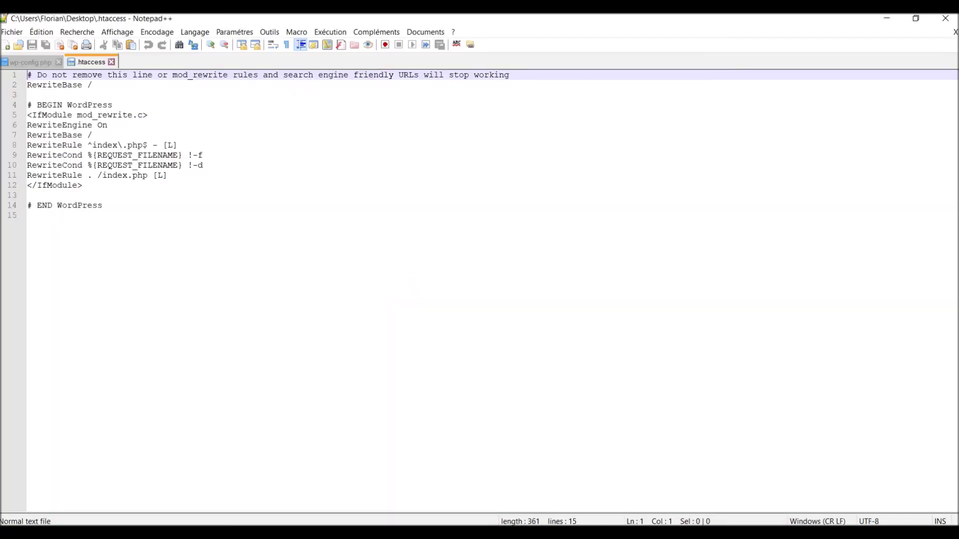
- Copy the three HTTPS redirect lines, RewriteEngine On through RewriteRule, from the notes to the beginning of .htaccess and save it
{"action": "key", "text": "alt+Tab"}
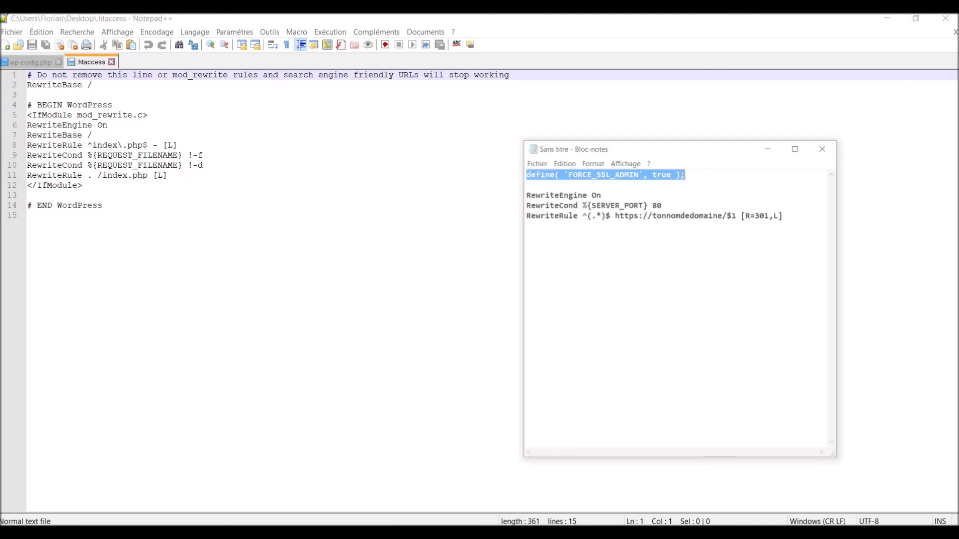
{"action": "left_click_drag", "start_coordinate": [816, 186], "coordinate": [538, 164]}
{"action": "key", "text": "ctrl+c"}
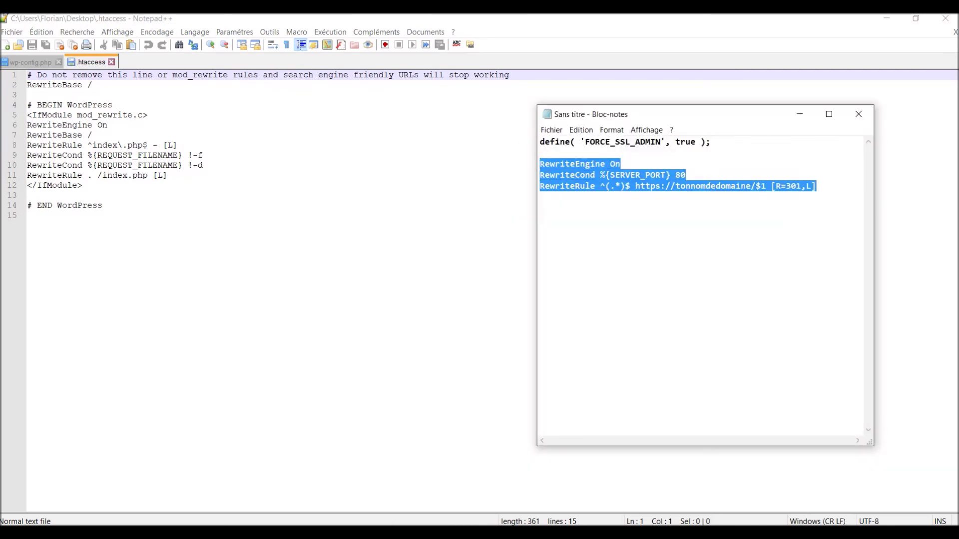
{"action": "key", "text": "alt+Tab"}
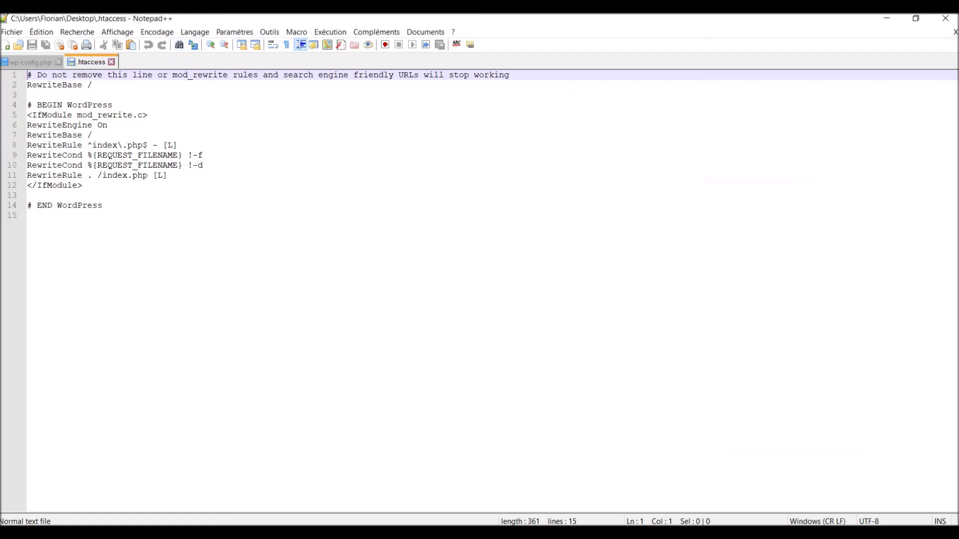
{"action": "key", "text": "Return"}
{"action": "key", "text": "Return"}
{"action": "key", "text": "Up"}
{"action": "key", "text": "Up"}
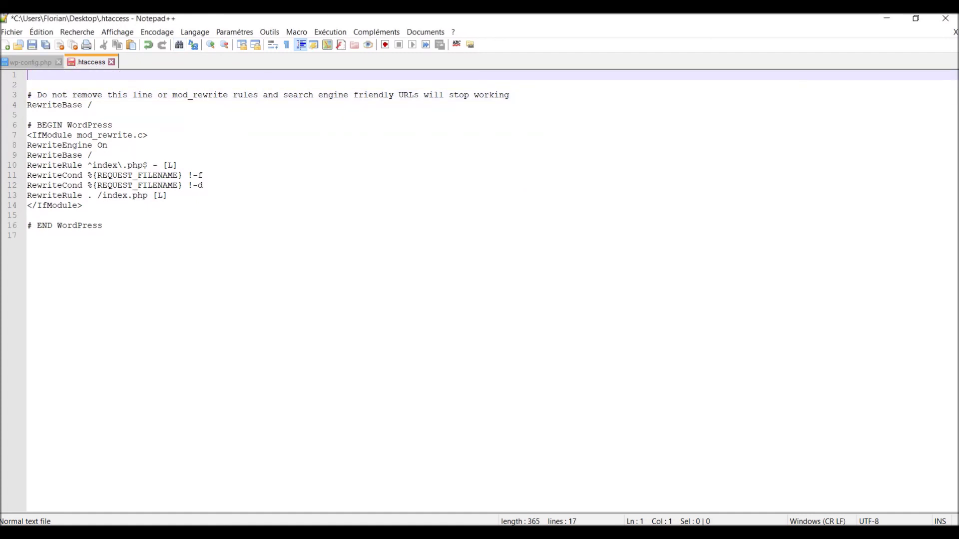
{"action": "key", "text": "ctrl+v"}
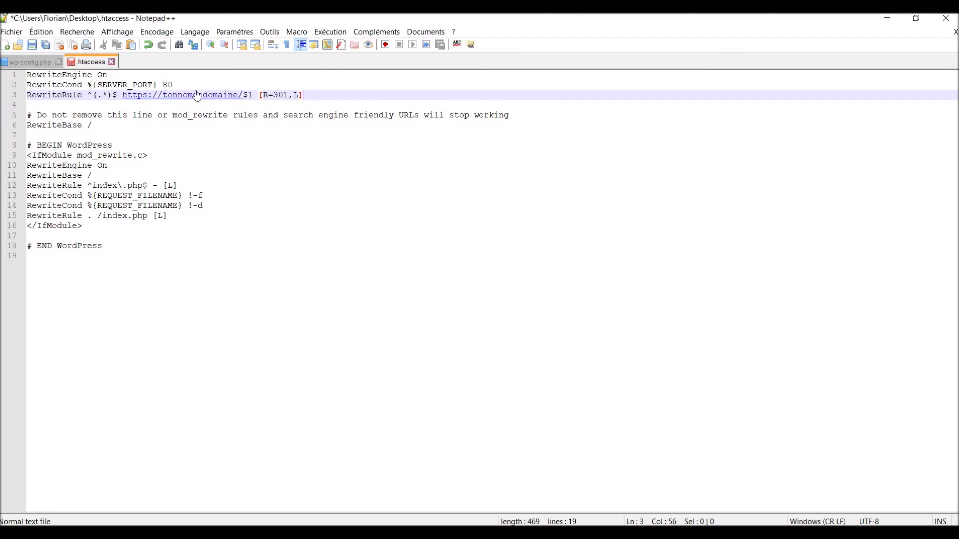
{"action": "left_click", "coordinate": [32, 46]}
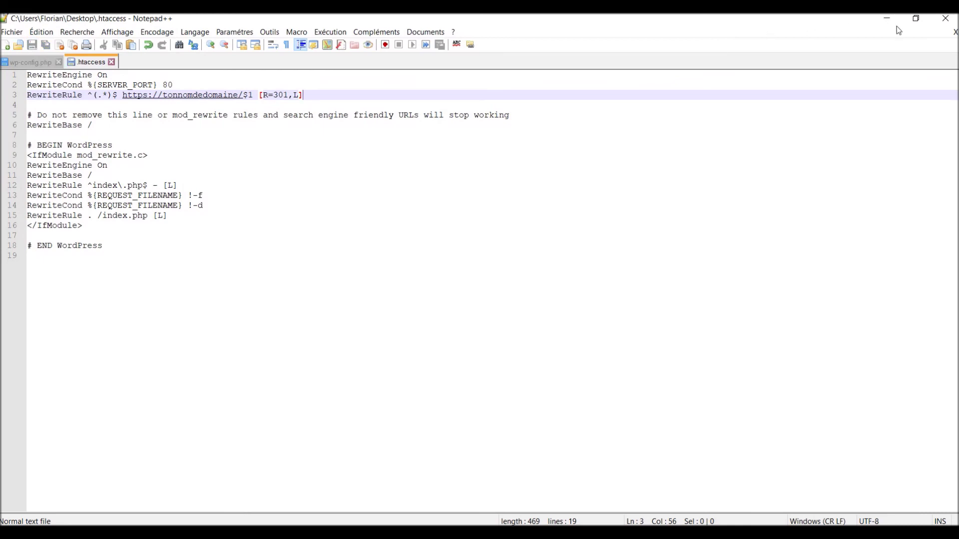
- Close the editor and upload the edited .htaccess to public_html in FileZilla, replacing the existing file
{"action": "left_click", "coordinate": [937, 20]}
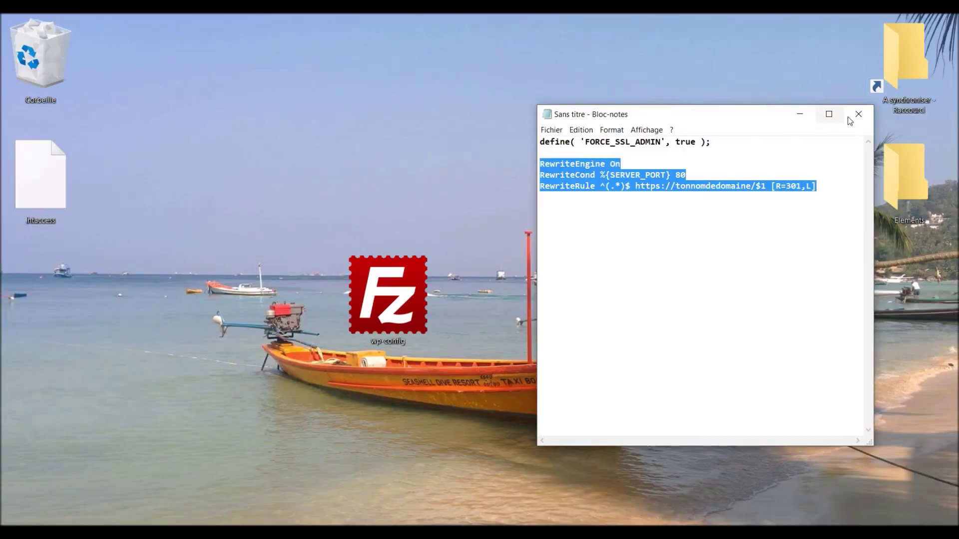
{"action": "left_click_drag", "start_coordinate": [24, 168], "coordinate": [627, 338]}
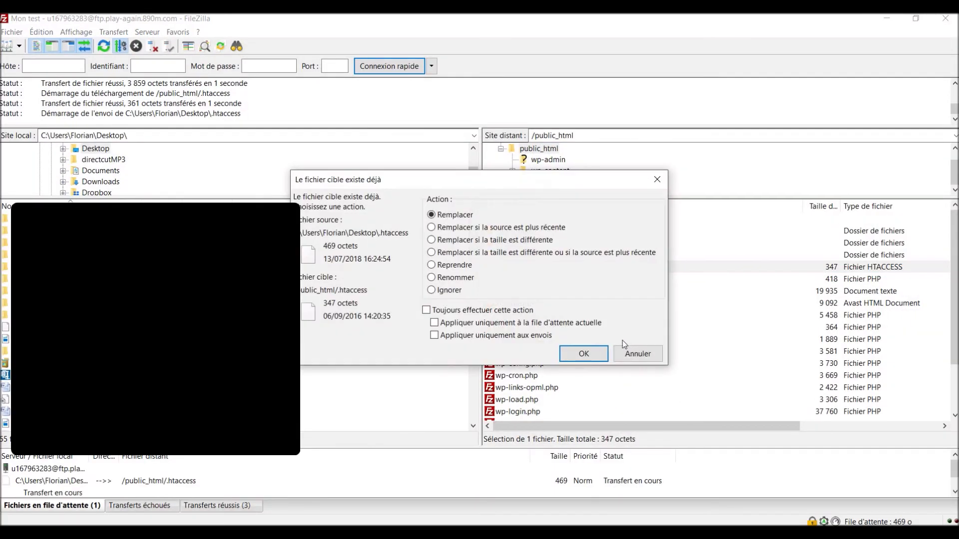
{"action": "left_click", "coordinate": [585, 355]}
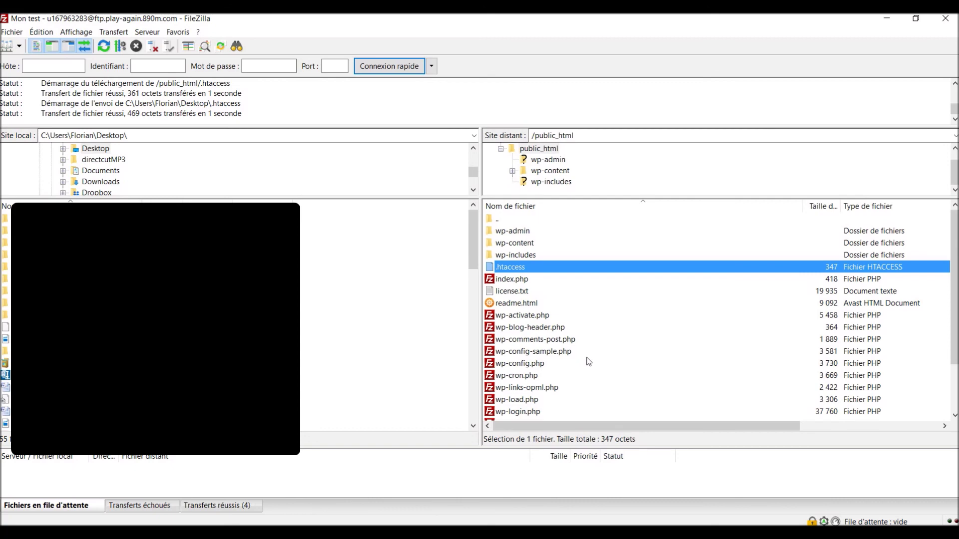
- In the WordPress reading settings in the browser, set the home page to a static page and the feed content to L'extrait
{"action": "key", "text": "alt+Tab"}
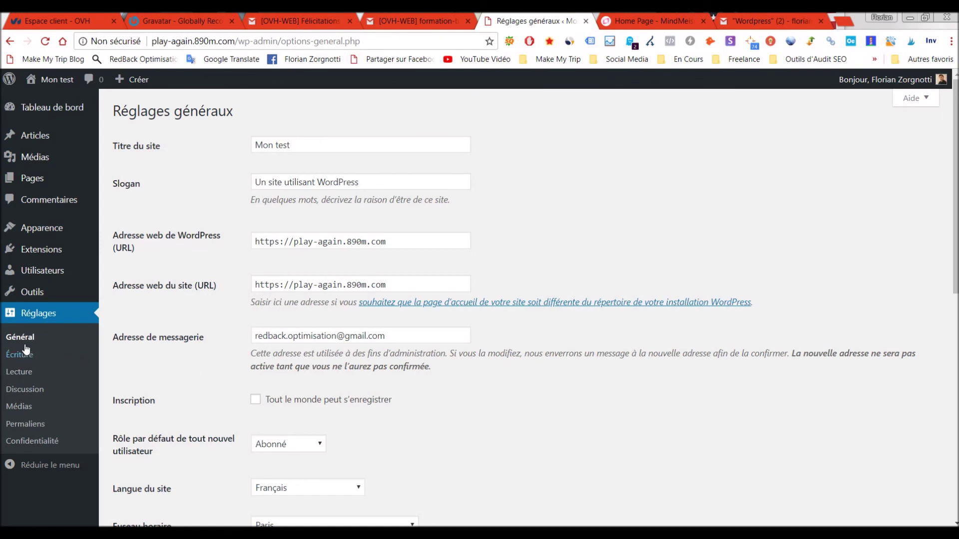
{"action": "left_click", "coordinate": [28, 373]}
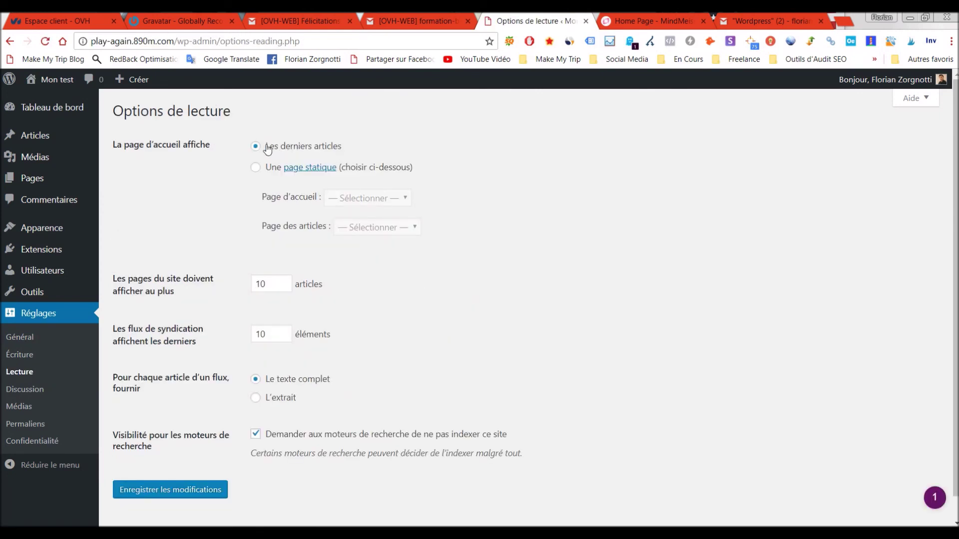
{"action": "left_click", "coordinate": [255, 168]}
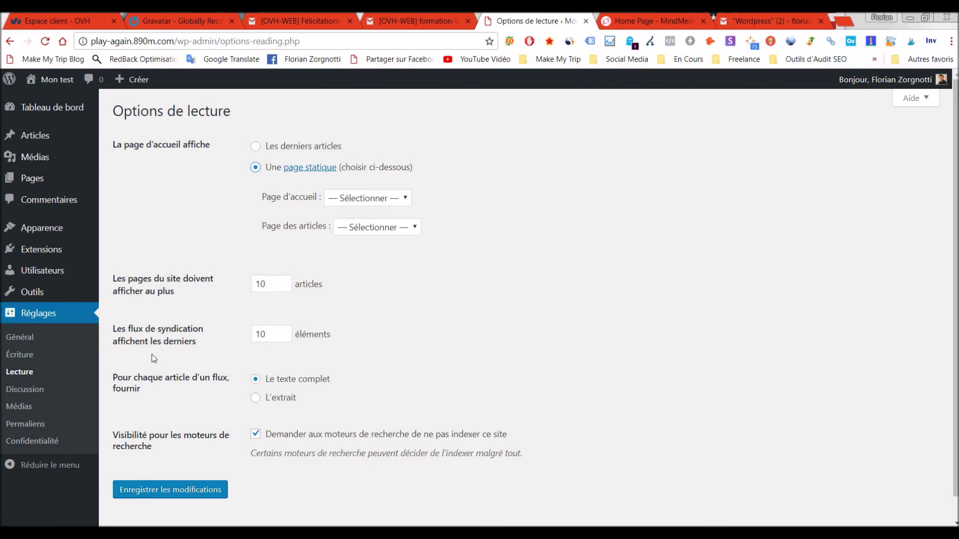
{"action": "left_click", "coordinate": [261, 398]}
- In the discussion settings, require manual comment approval and enable e-mail notification for comments awaiting moderation
{"action": "left_click", "coordinate": [26, 393]}
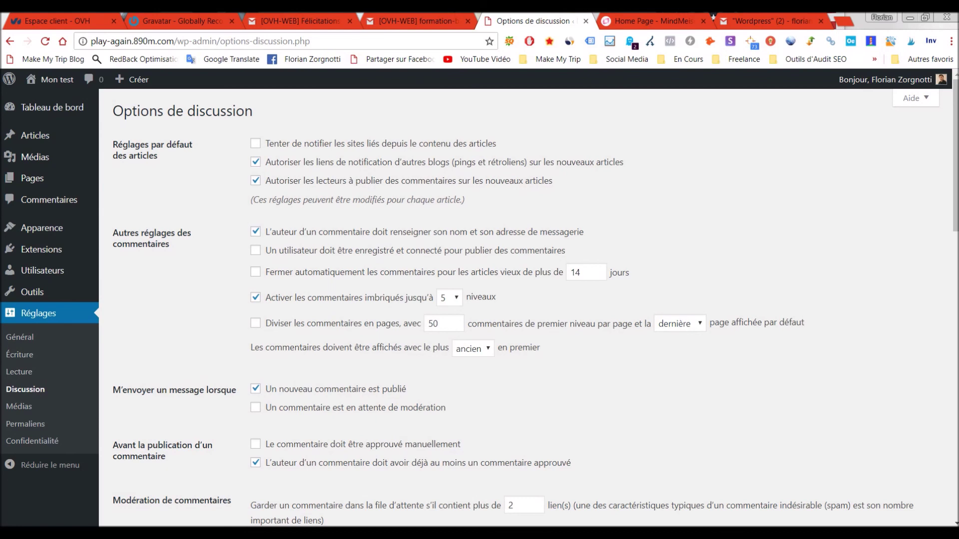
{"action": "left_click", "coordinate": [256, 446]}
{"action": "left_click", "coordinate": [259, 416]}
- Set the maximum avatar rating to R and the default avatar to Logo Gravatar, consulting the Gravatar website
{"action": "scroll", "coordinate": [234, 403], "scroll_direction": "down", "scroll_amount": 2}
{"action": "scroll", "coordinate": [235, 403], "scroll_direction": "down", "scroll_amount": 15}
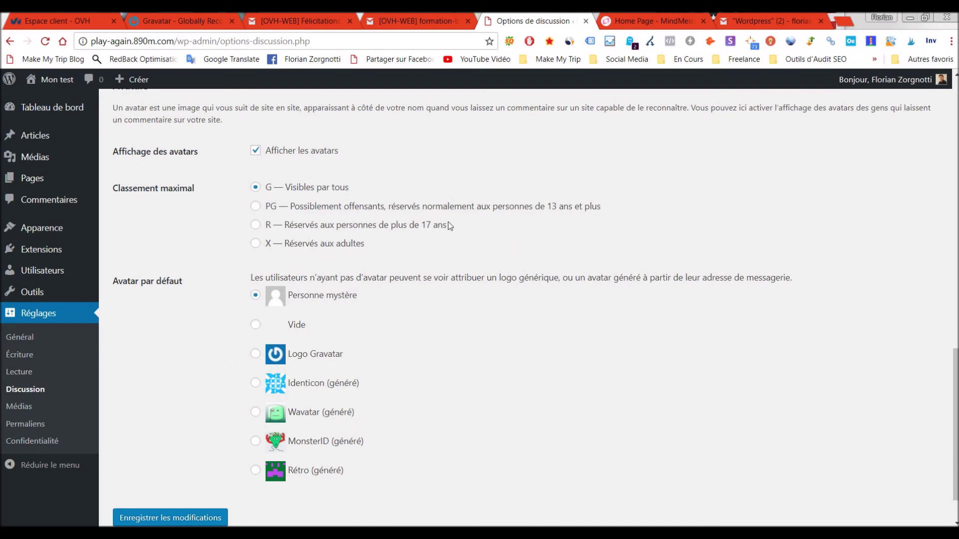
{"action": "left_click", "coordinate": [259, 228]}
{"action": "left_click", "coordinate": [256, 354]}
{"action": "left_click", "coordinate": [196, 19]}
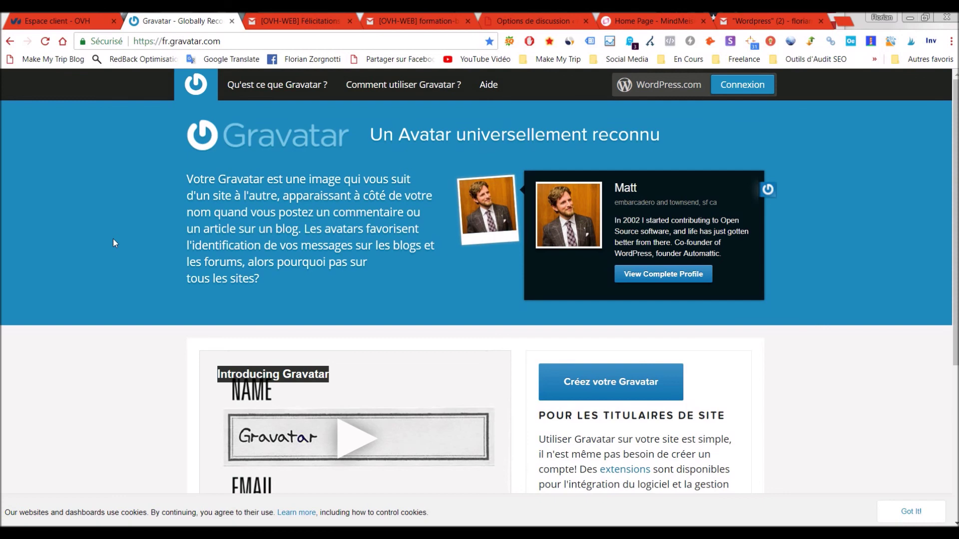
{"action": "left_click", "coordinate": [532, 21]}
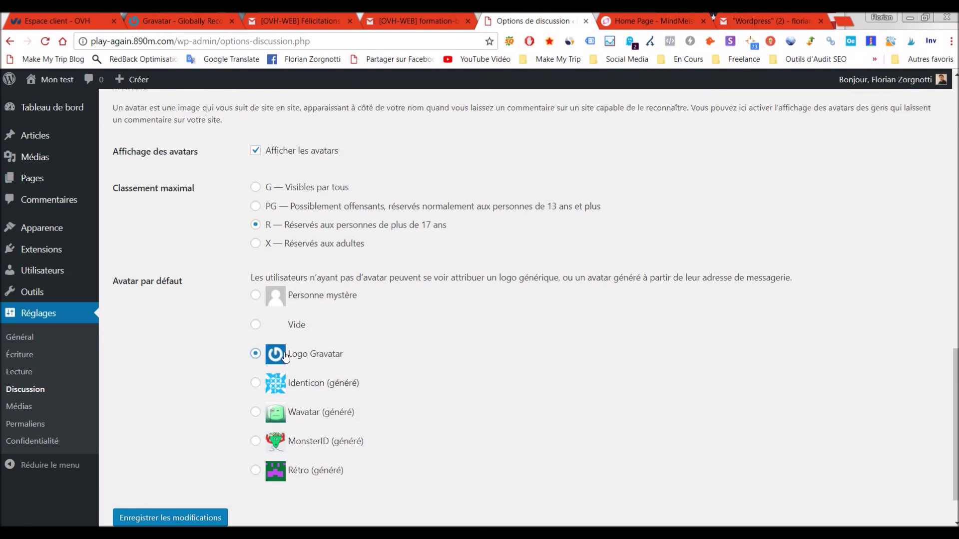
{"action": "mouse_move", "coordinate": [942, 84]}
{"action": "scroll", "coordinate": [197, 486], "scroll_direction": "down", "scroll_amount": 2}
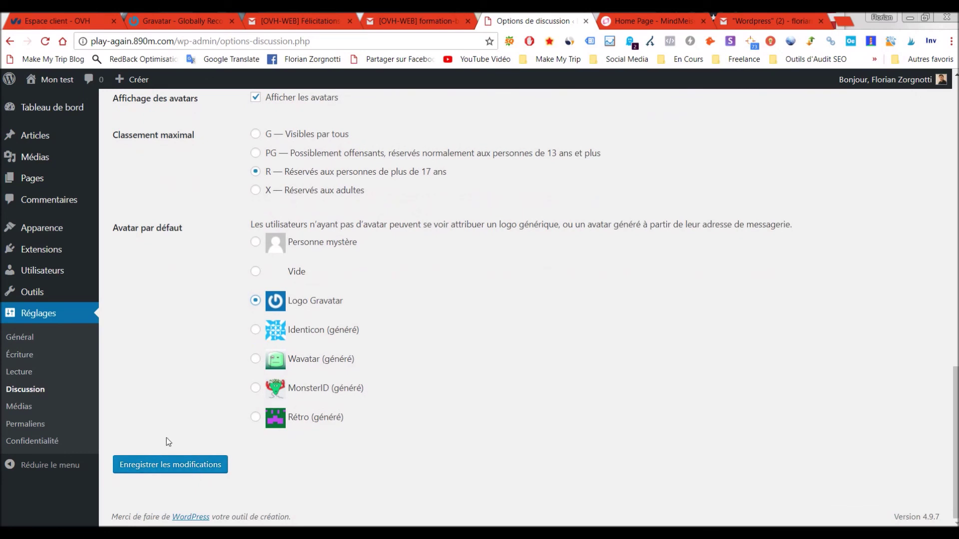
- Open the permalink settings, inspect the custom structure /%postname%/ and select Nom de l'article as the permalink structure
{"action": "left_click", "coordinate": [31, 425]}
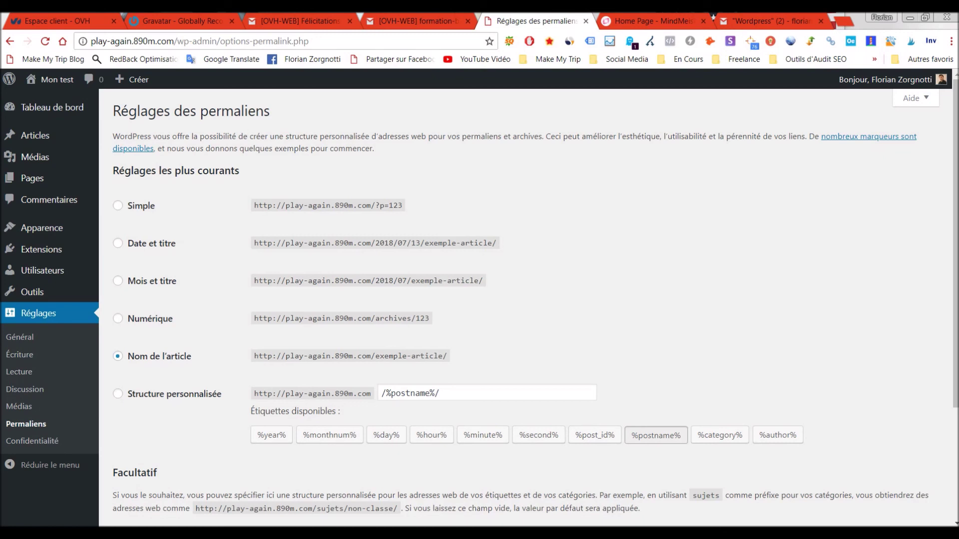
{"action": "triple_click", "coordinate": [393, 394]}
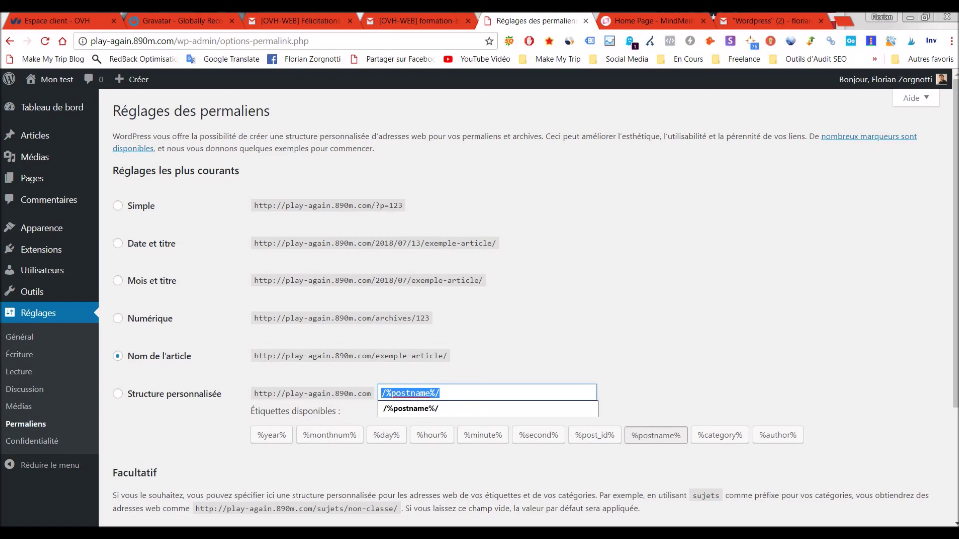
{"action": "left_click", "coordinate": [473, 365]}
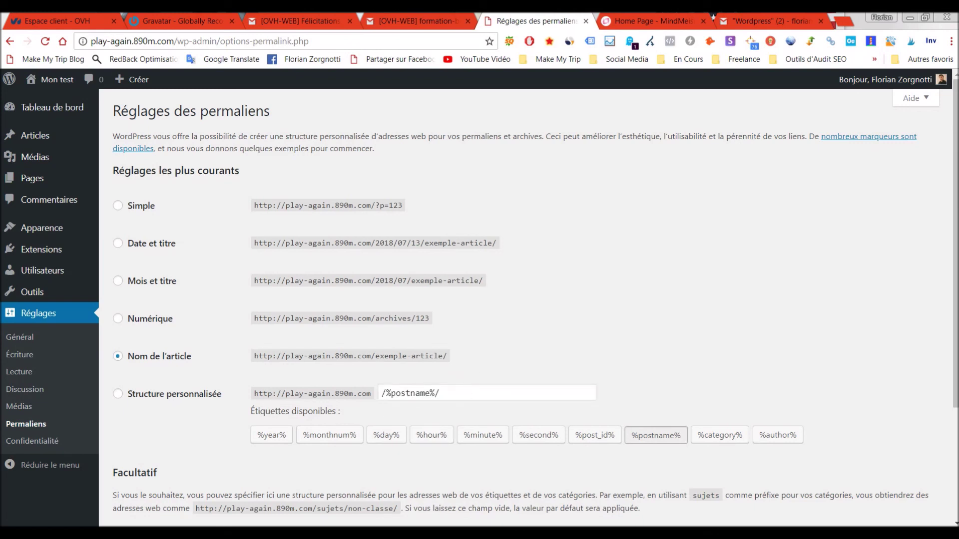
{"action": "left_click", "coordinate": [118, 396]}
{"action": "left_click", "coordinate": [123, 358]}
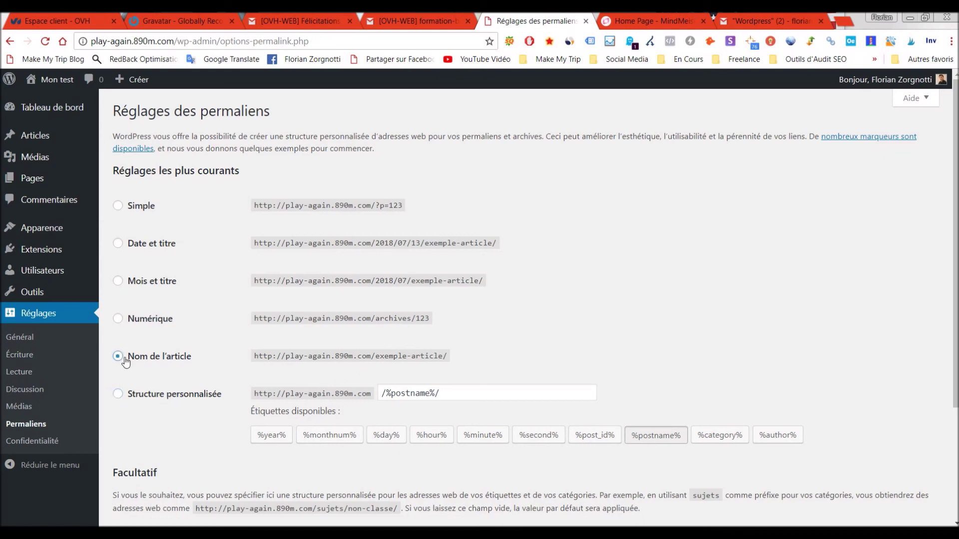